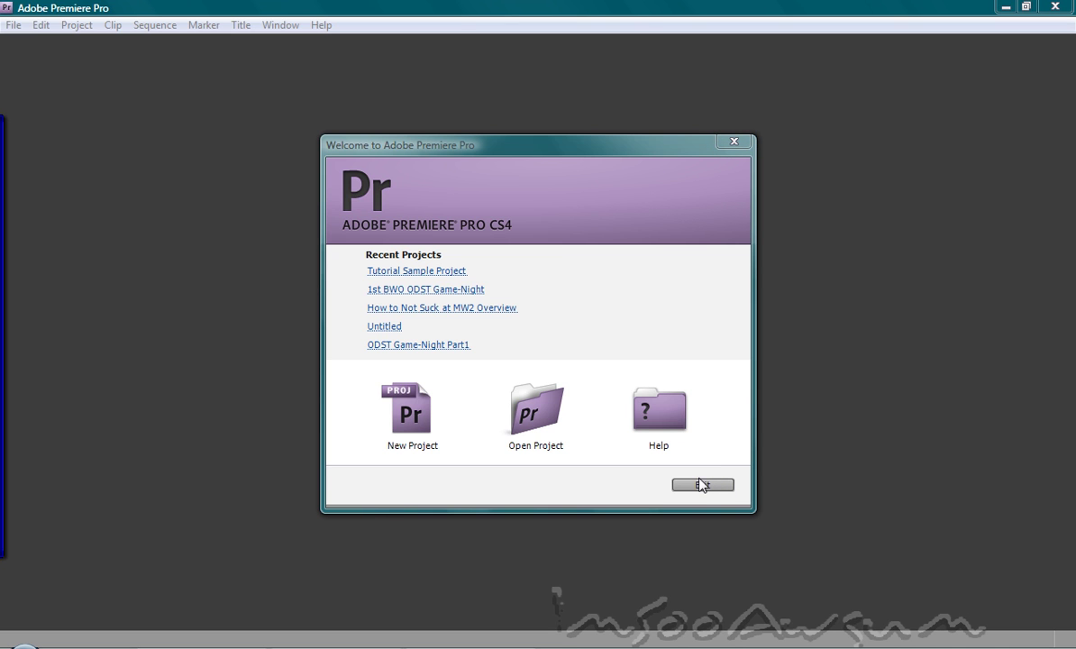
# - Start a new project and glance at the Scratch Disks settings before returning to General
pyautogui.click(410, 447)
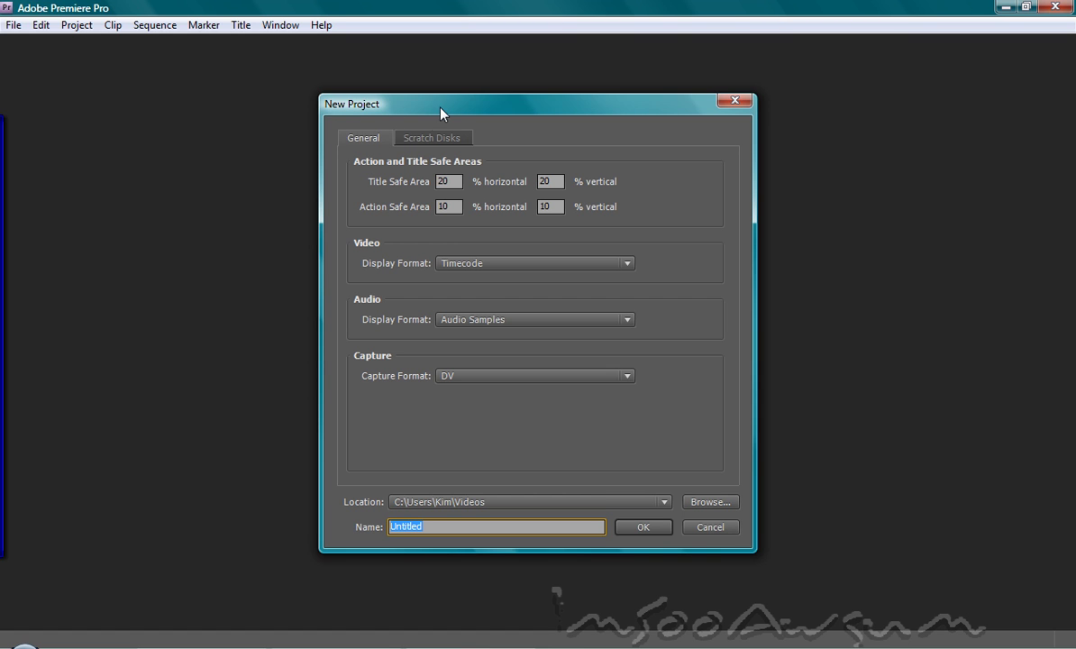
pyautogui.click(406, 138)
pyautogui.click(384, 137)
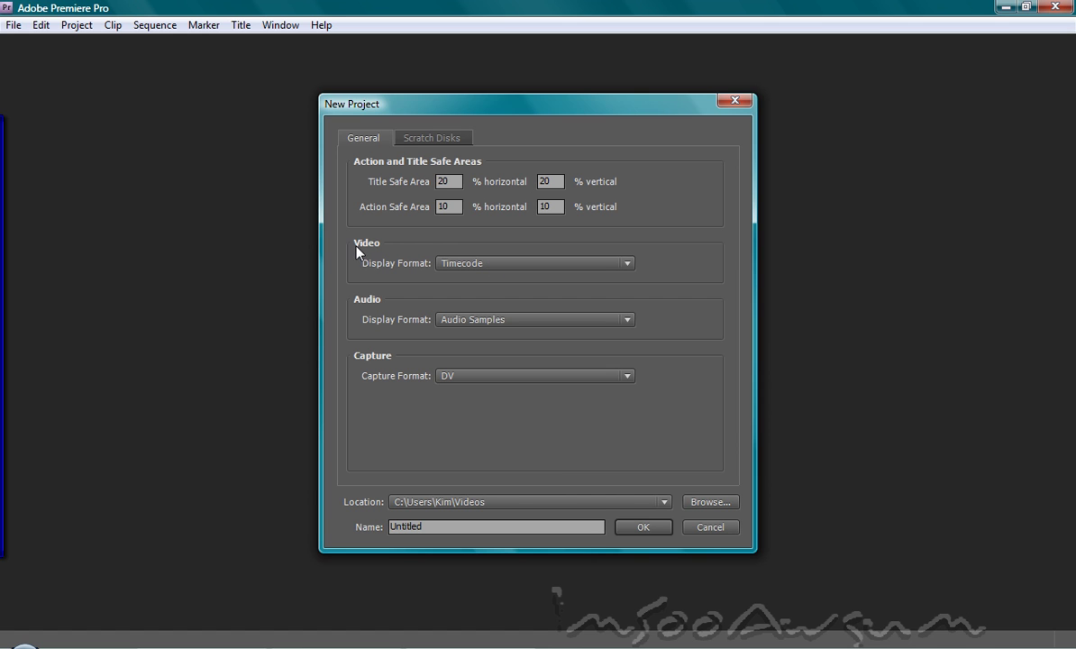
# - Keep Timecode, Audio Samples and DV capture format, trying HDV first, then browse for a location
pyautogui.click(487, 265)
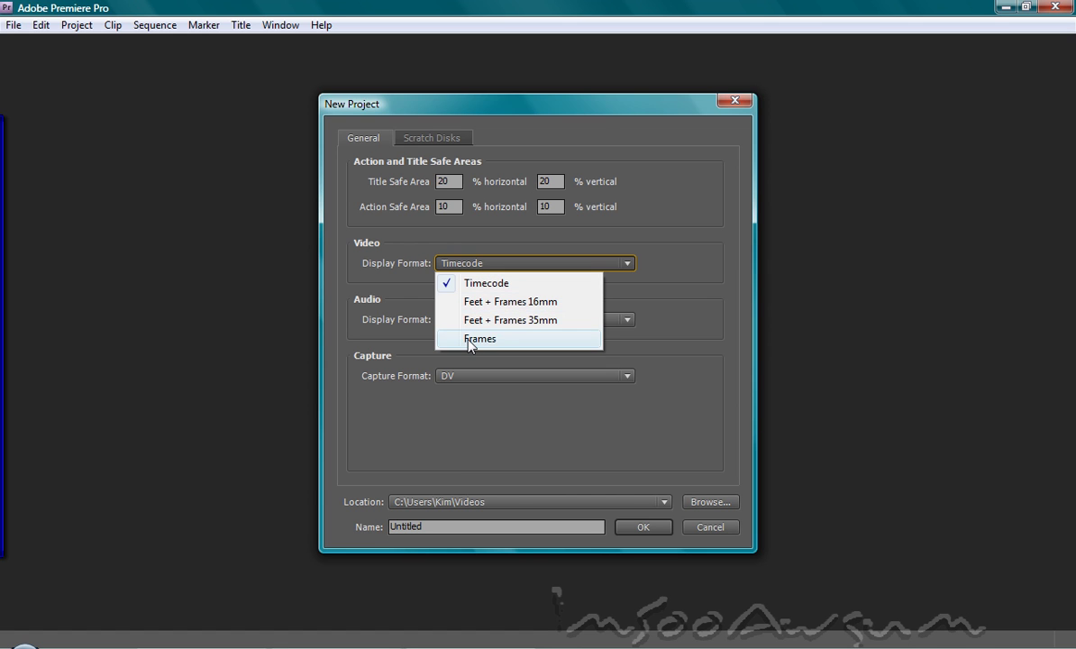
pyautogui.click(469, 284)
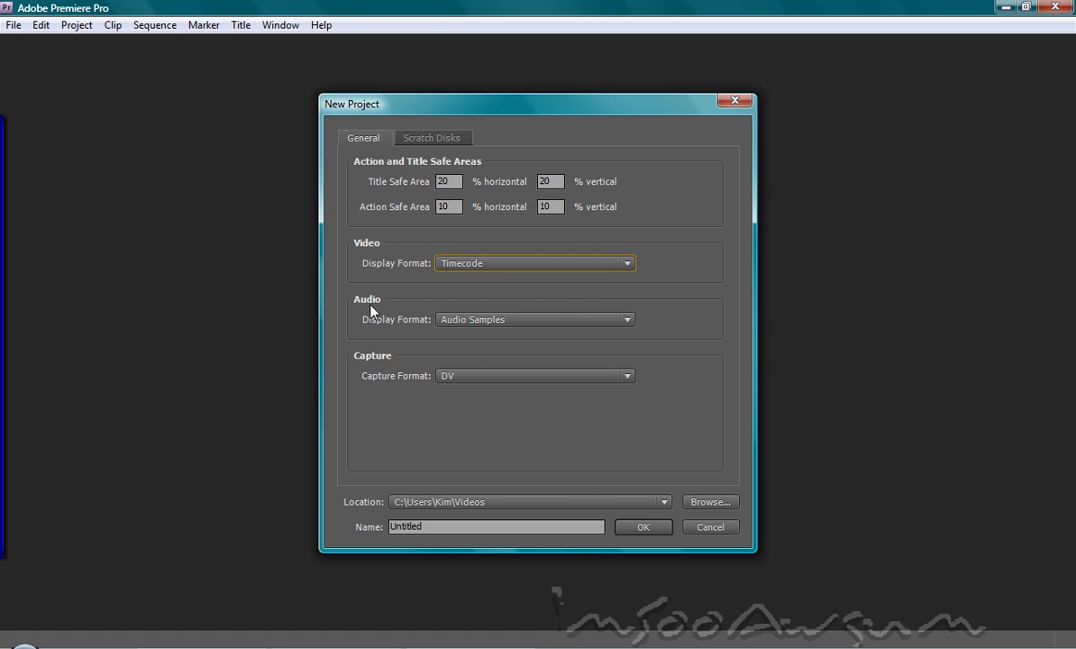
pyautogui.click(507, 324)
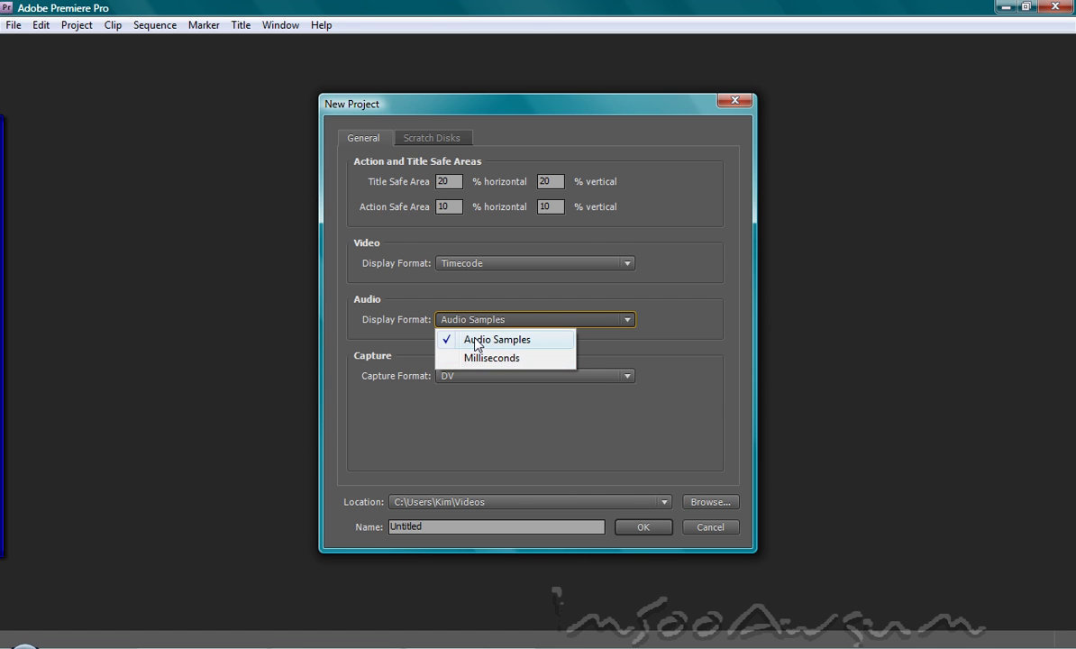
pyautogui.click(477, 340)
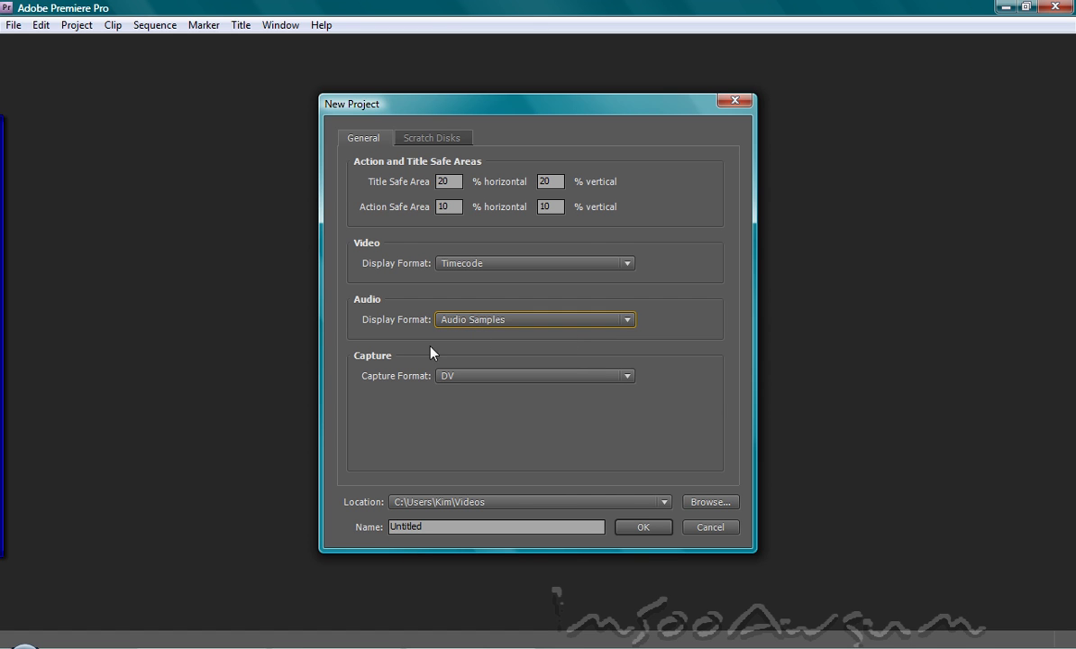
pyautogui.click(509, 379)
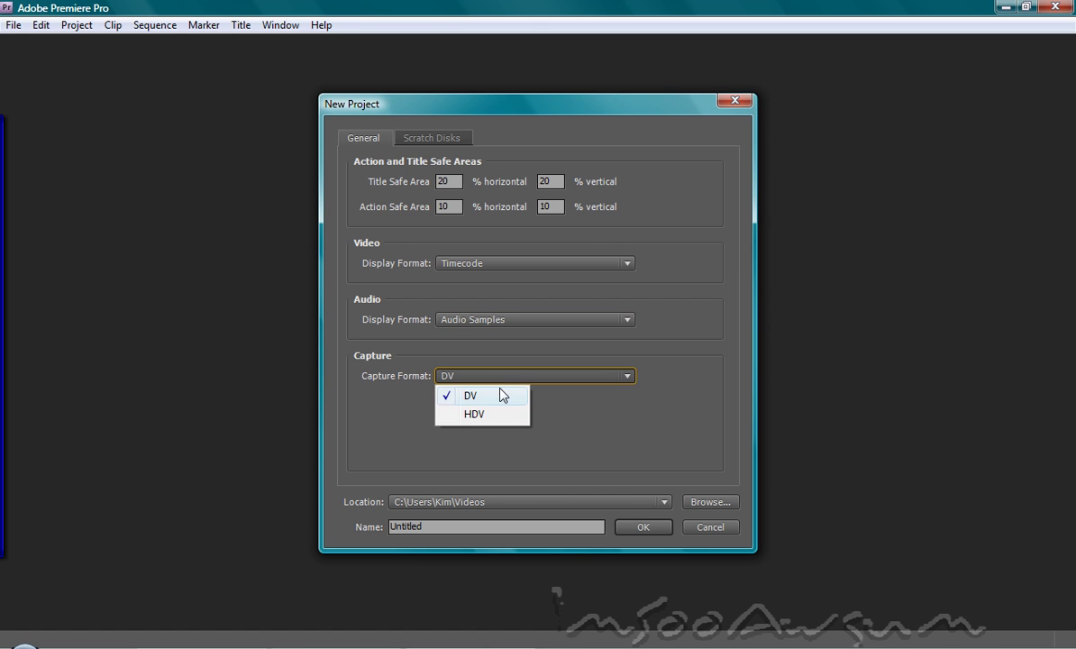
pyautogui.click(476, 414)
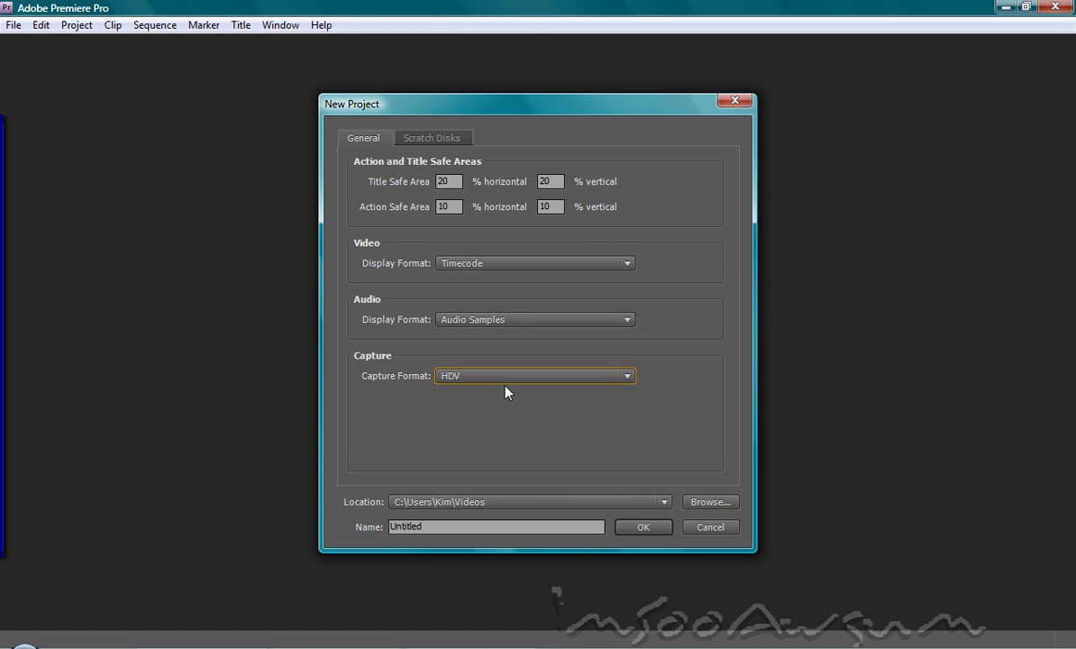
pyautogui.click(507, 379)
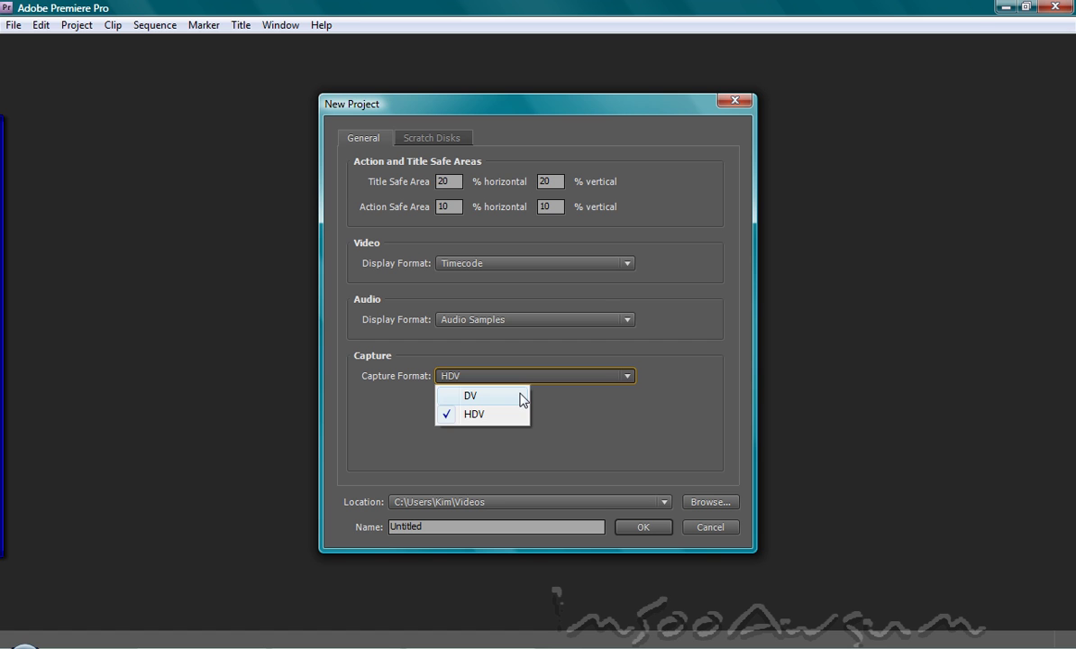
pyautogui.click(448, 396)
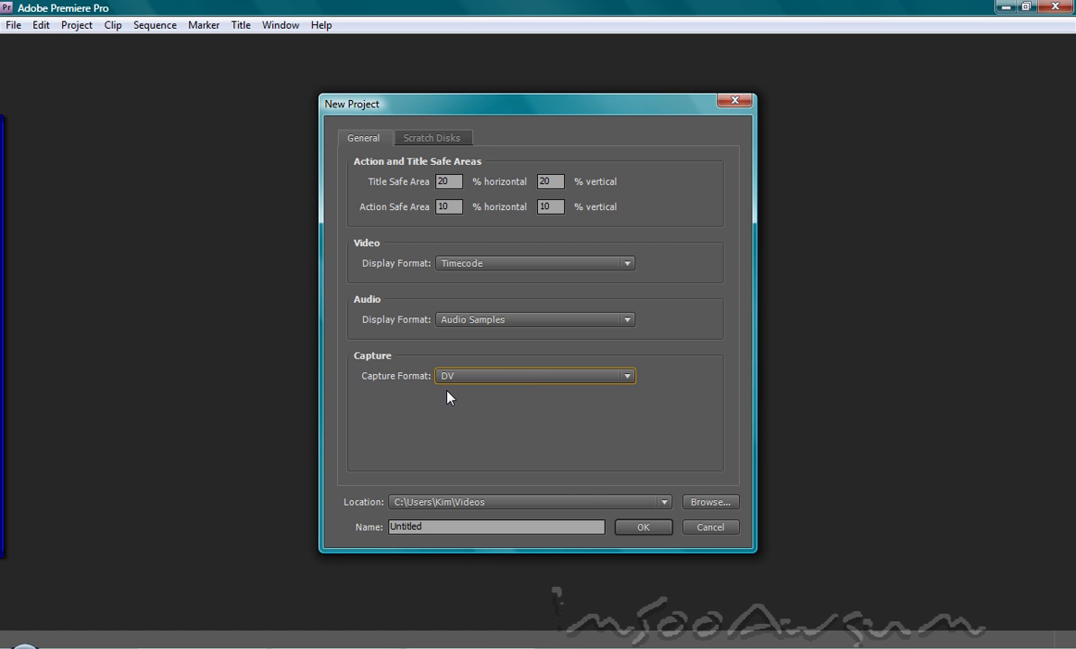
pyautogui.click(686, 501)
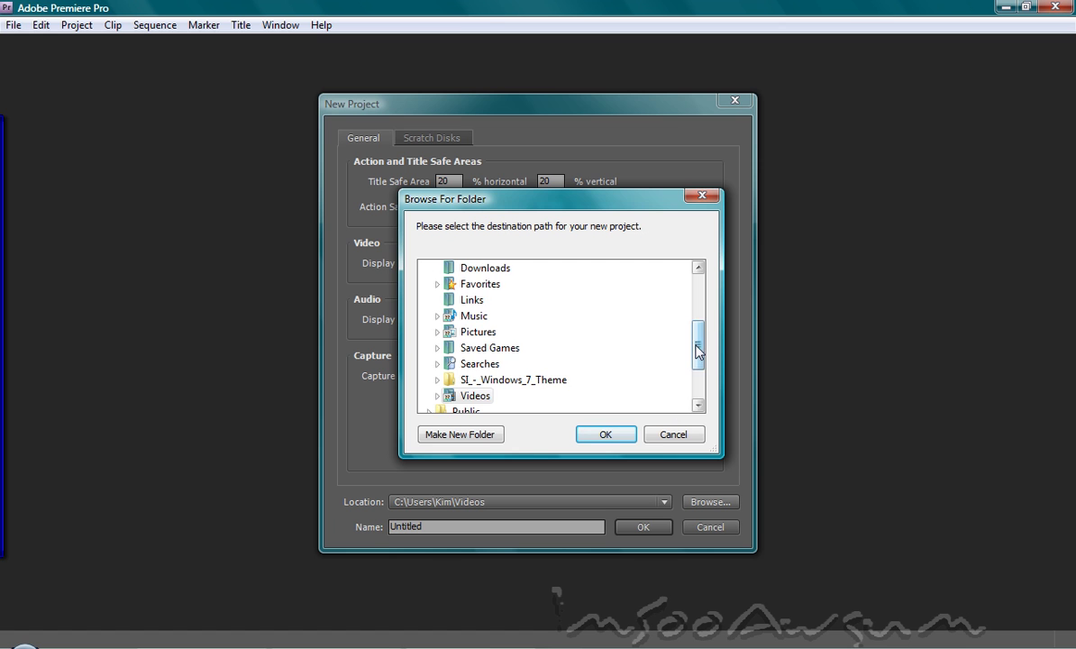
# - Set the project location to the personal stuff folder on drive C (OS)
pyautogui.scroll(-2, 649, 347)
pyautogui.doubleClick(459, 350)
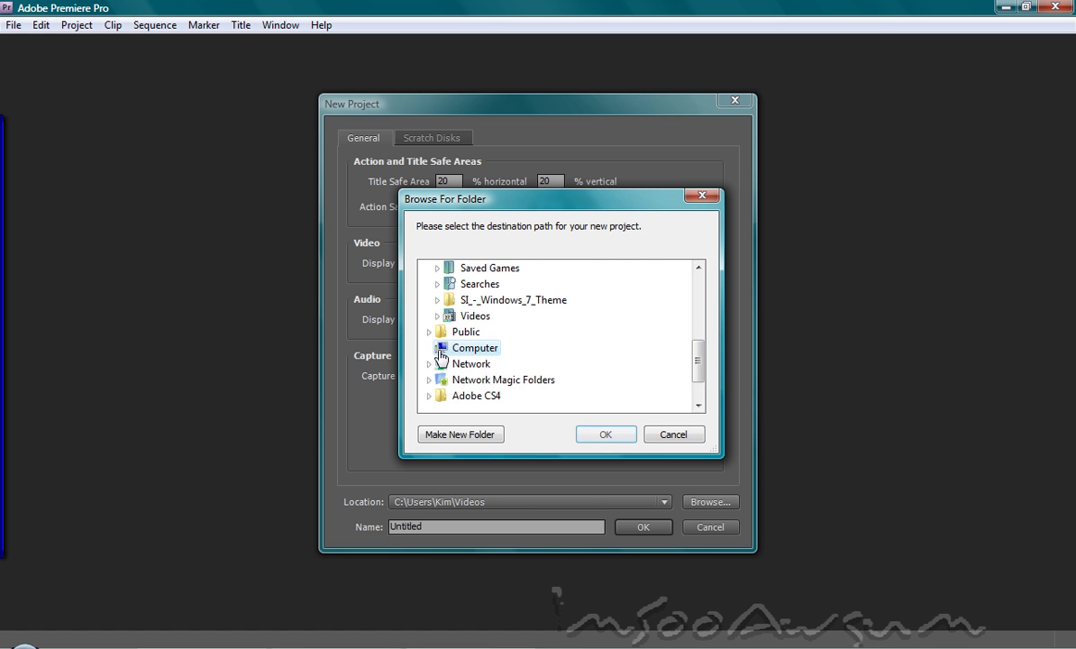
pyautogui.scroll(-1, 532, 356)
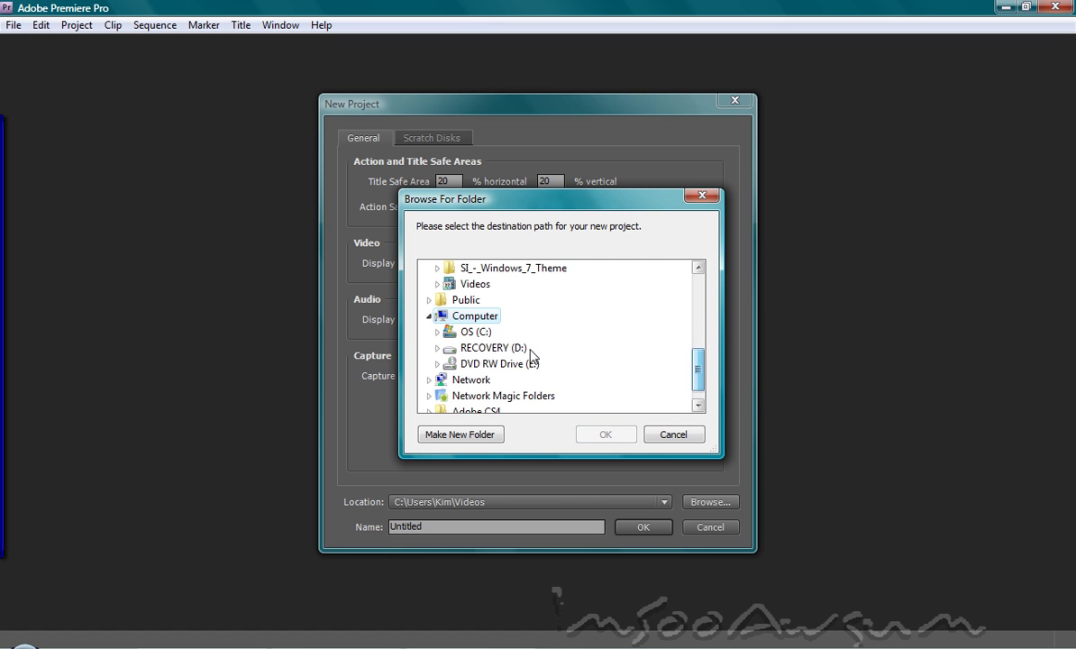
pyautogui.doubleClick(476, 332)
pyautogui.scroll(-1, 703, 352)
pyautogui.moveTo(705, 354)
pyautogui.mouseDown()
pyautogui.moveTo(694, 376)
pyautogui.moveTo(690, 368)
pyautogui.mouseUp()
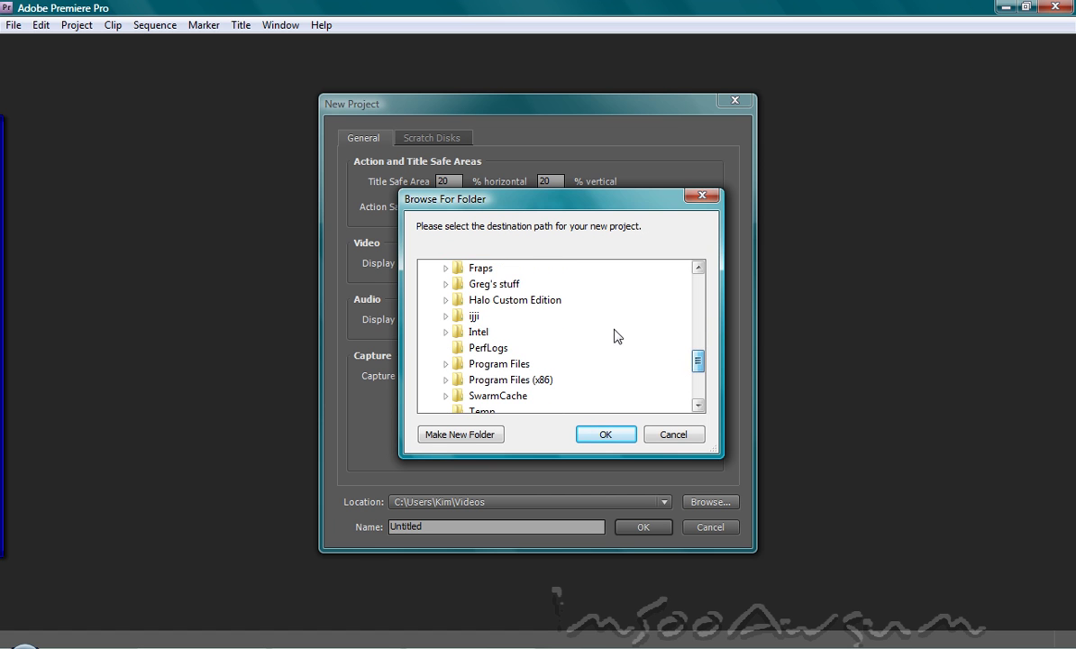
pyautogui.doubleClick(480, 268)
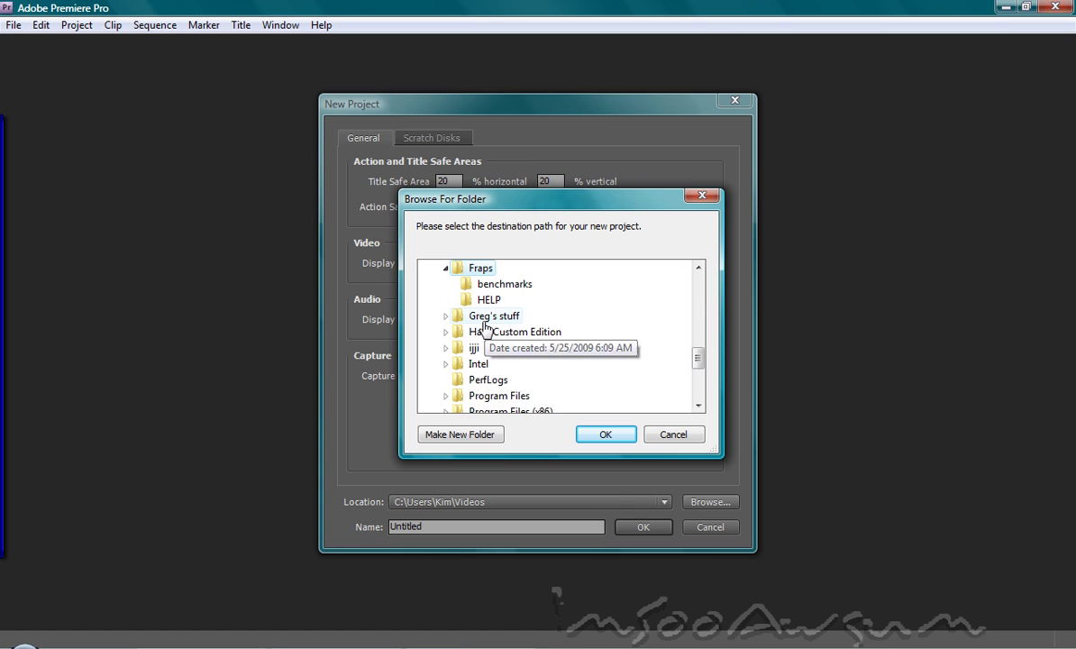
pyautogui.doubleClick(492, 316)
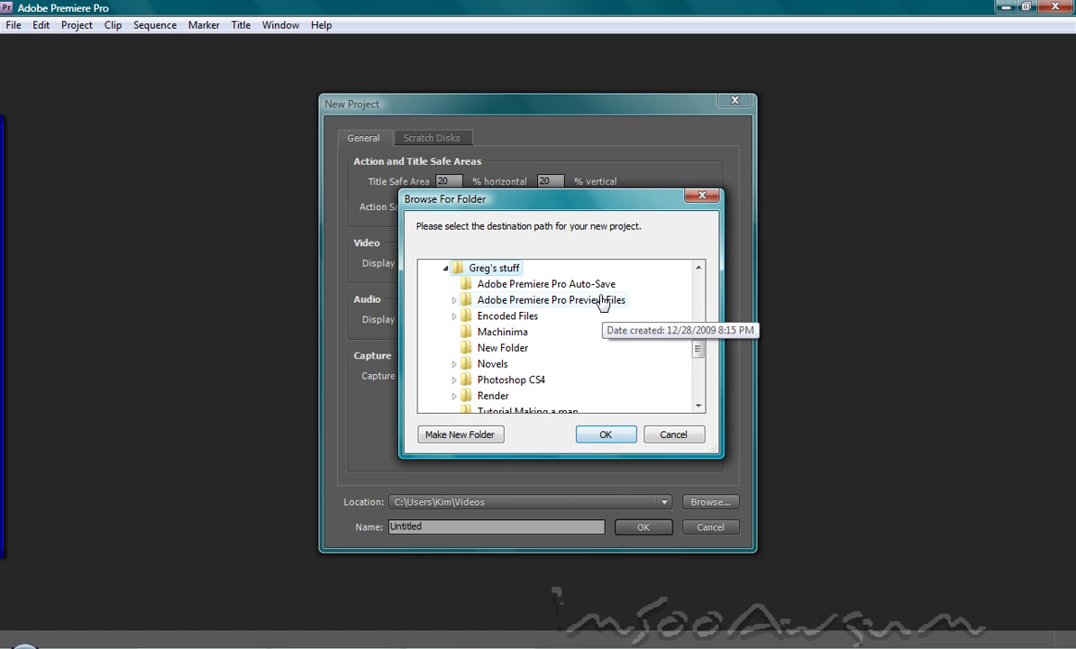
pyautogui.click(602, 437)
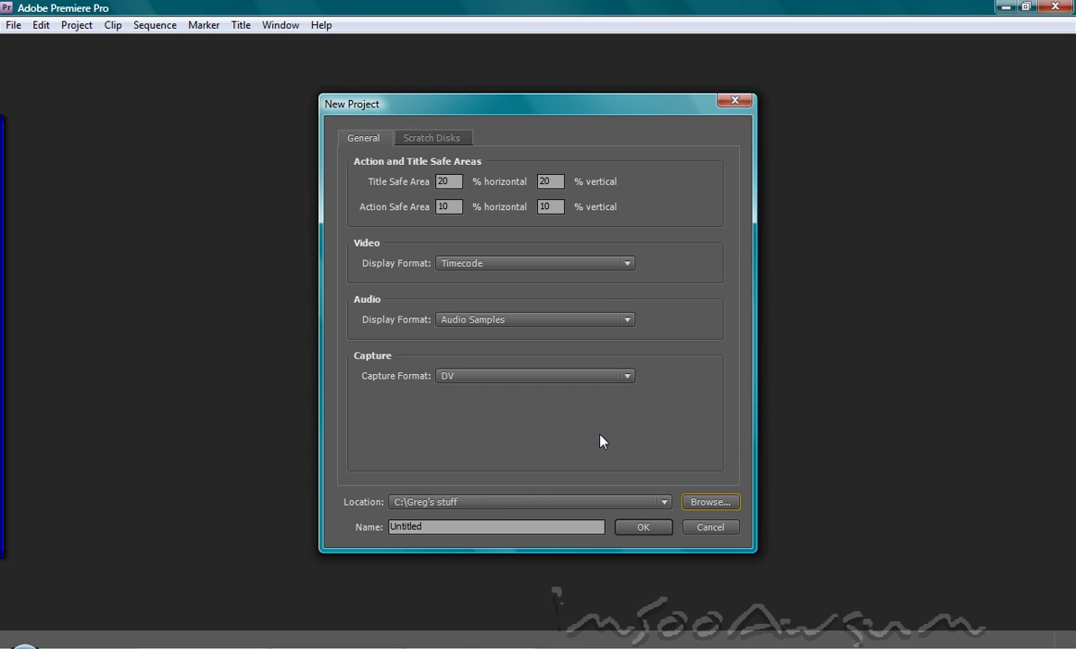
# - Name the project 'Tutorial Sample Project'
pyautogui.click(452, 524)
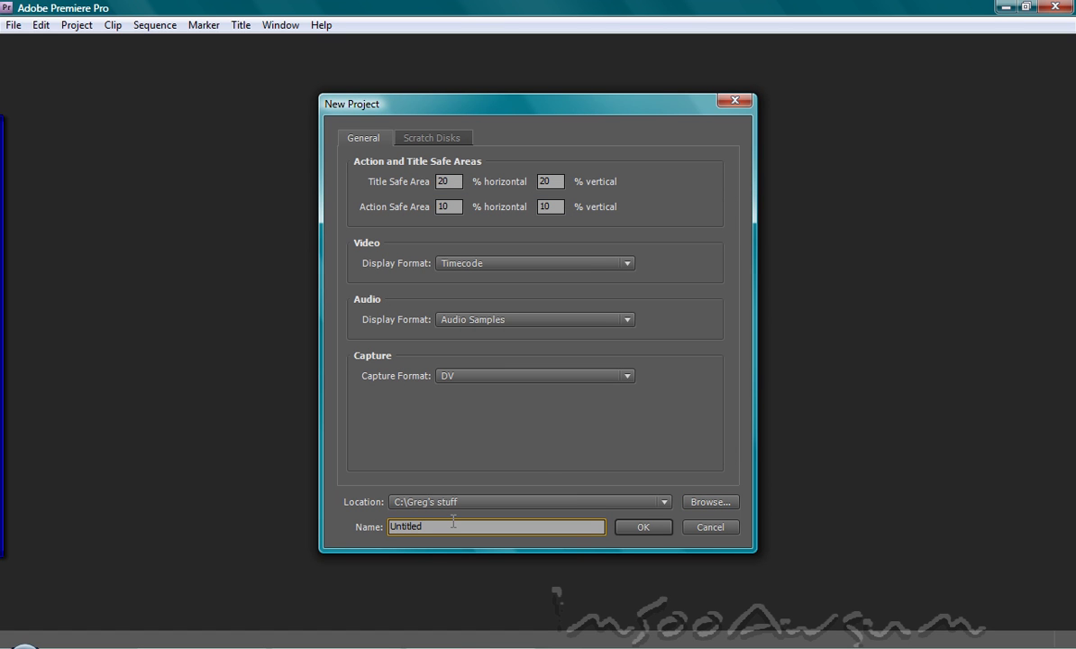
pyautogui.press('BackSpace')
pyautogui.press('BackSpace')
pyautogui.press('BackSpace')
pyautogui.press('BackSpace')
pyautogui.press('BackSpace')
pyautogui.press('BackSpace')
pyautogui.press('BackSpace')
pyautogui.press('BackSpace')
pyautogui.write('Tutorial Sample Project')
pyautogui.click(429, 138)
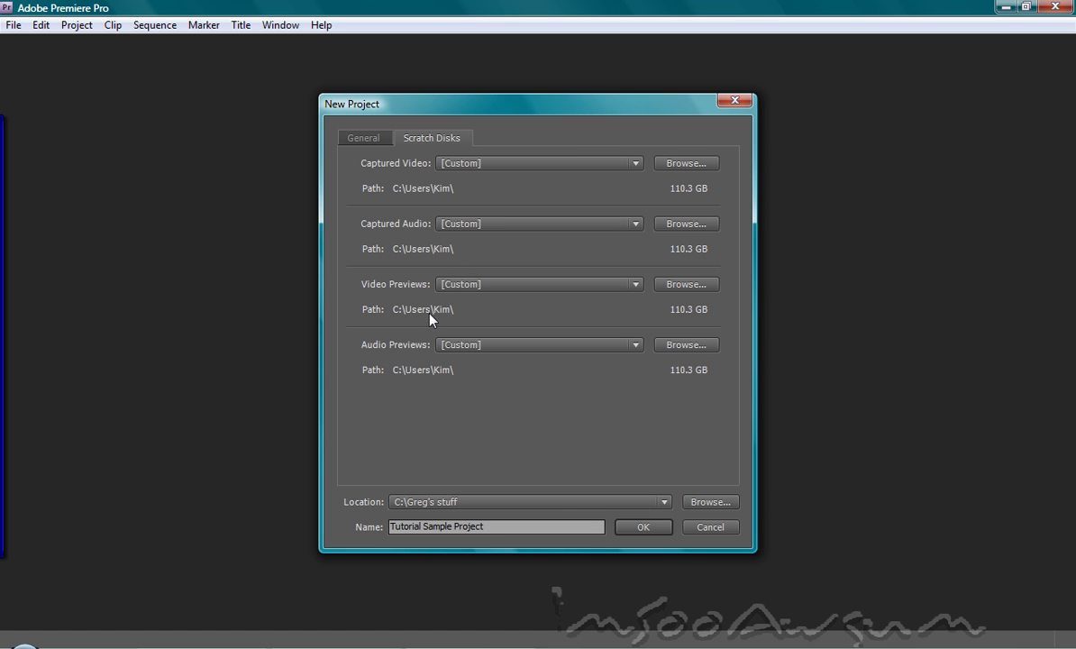
pyautogui.click(664, 351)
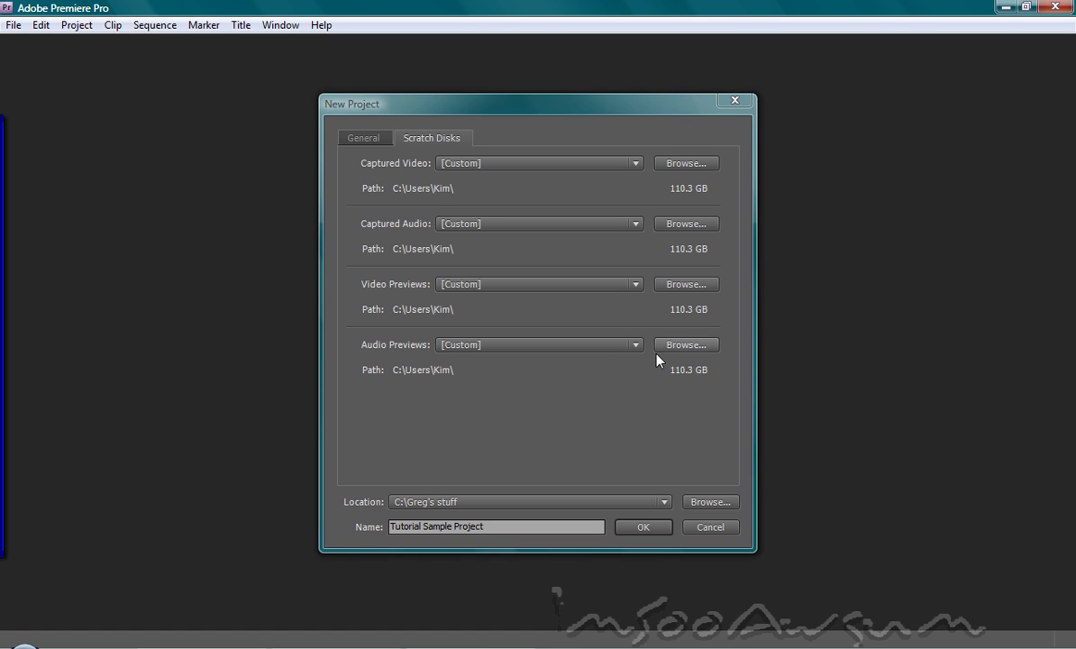
pyautogui.click(673, 435)
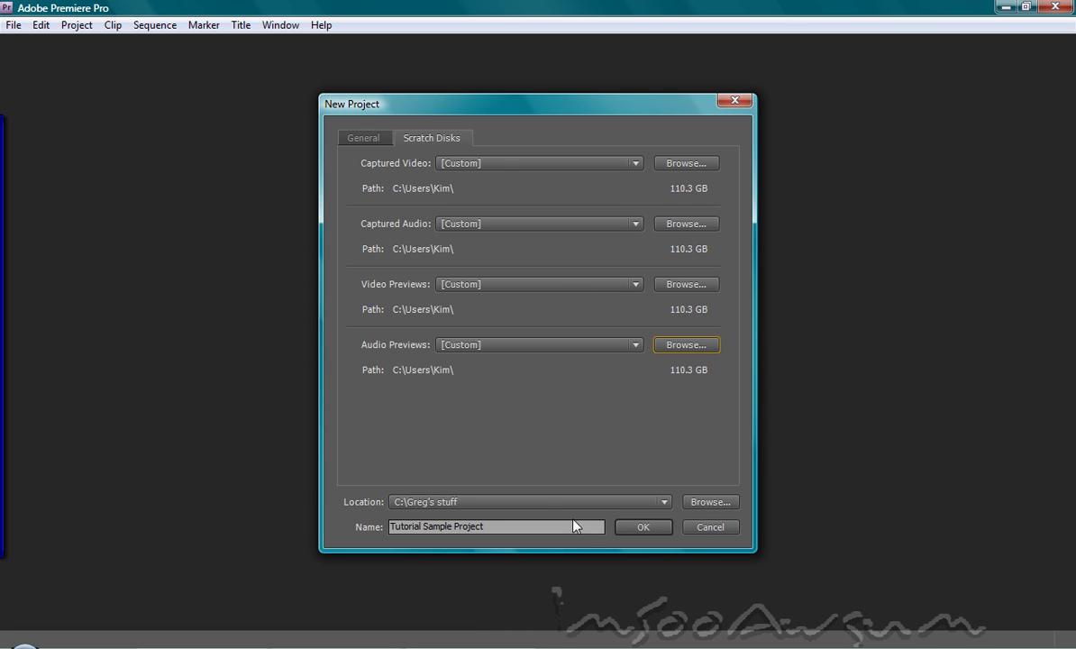
pyautogui.click(510, 163)
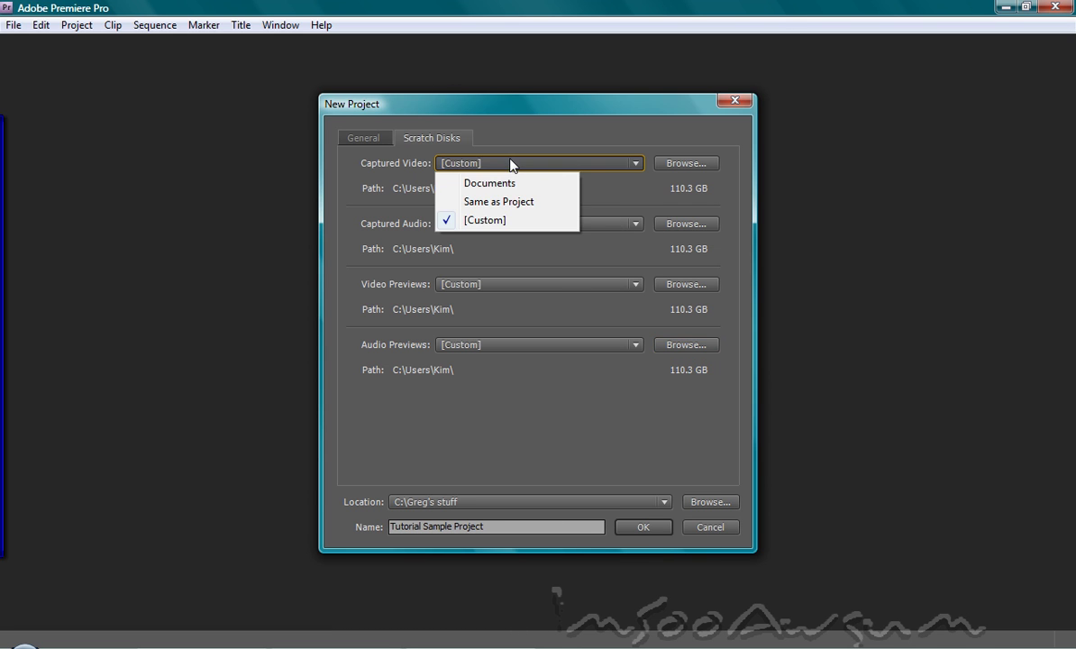
pyautogui.click(510, 220)
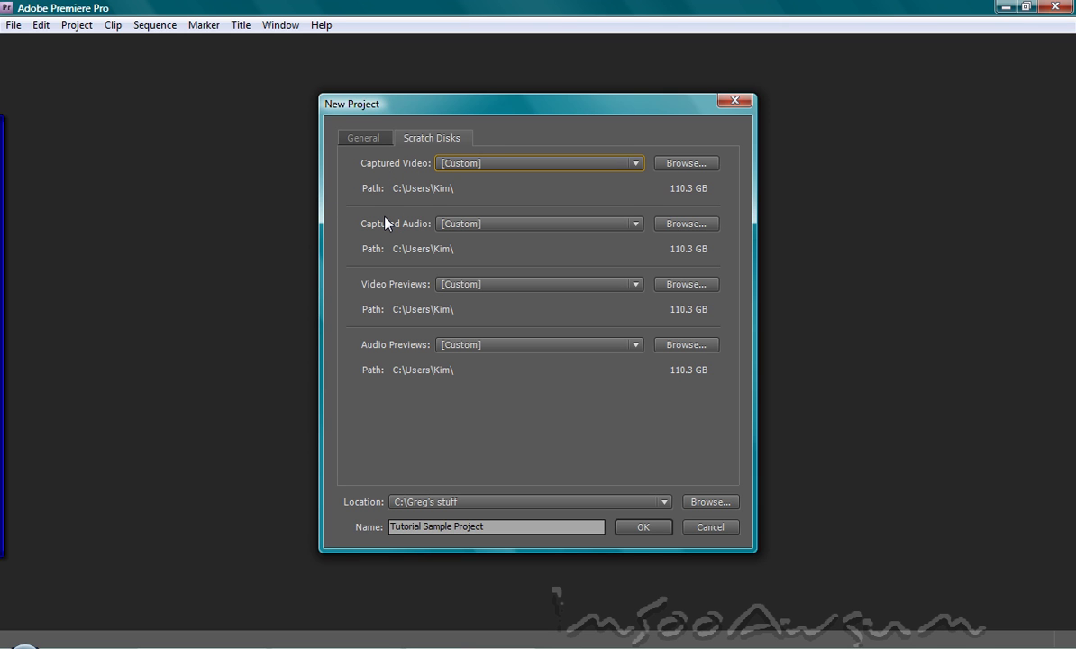
pyautogui.click(368, 141)
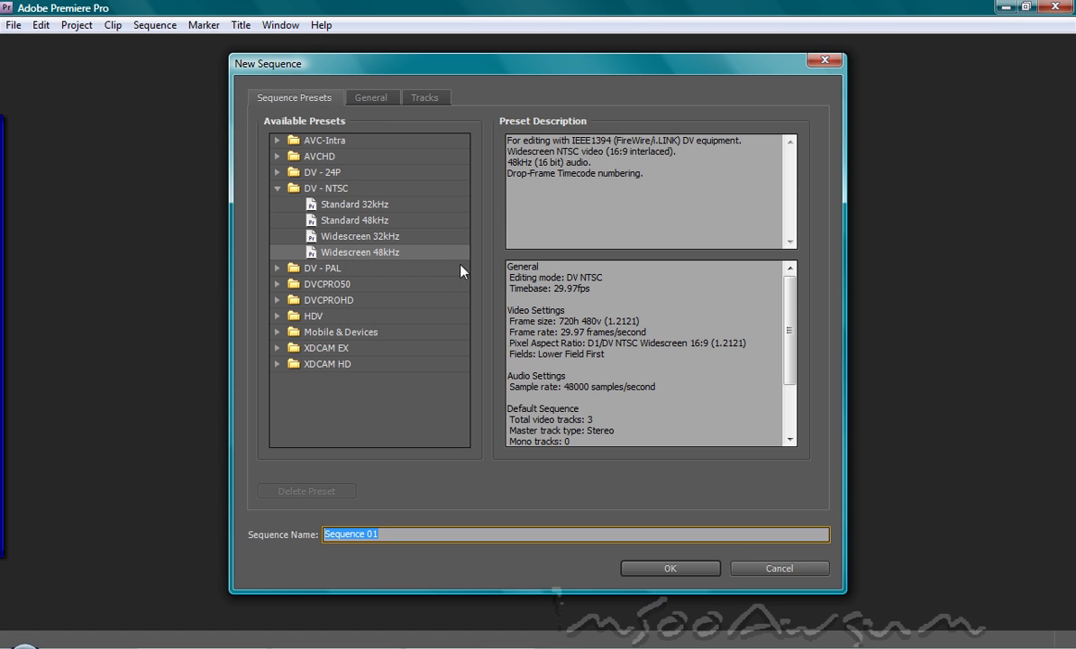
# - Browse the AVC-Intra and XDCAM HD preset groups, then expand DV - NTSC again
pyautogui.click(276, 187)
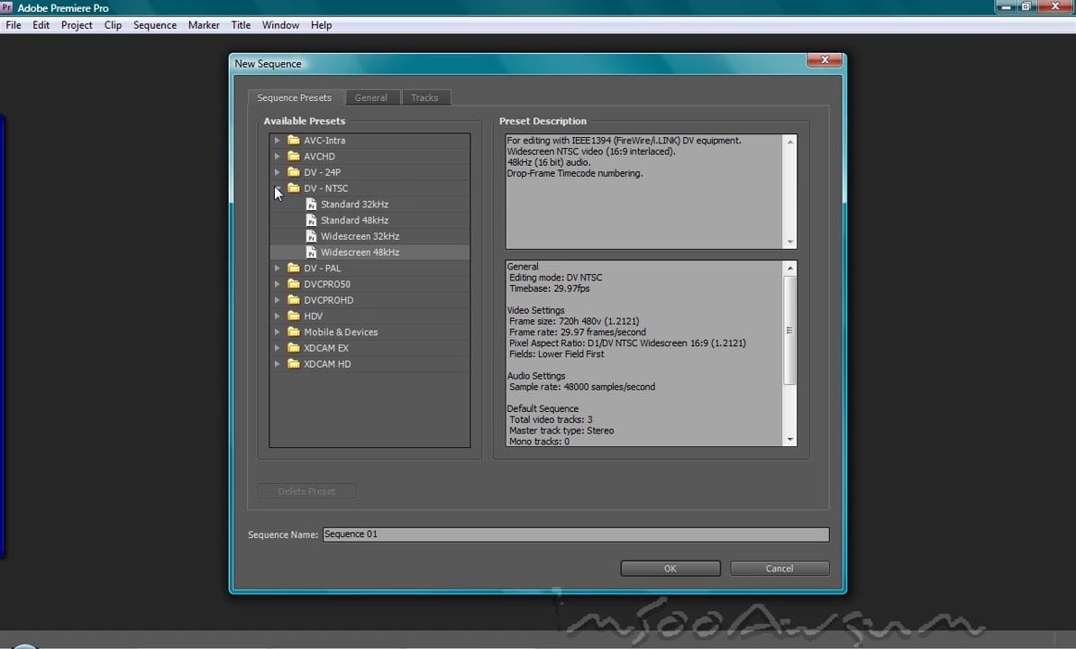
pyautogui.click(277, 140)
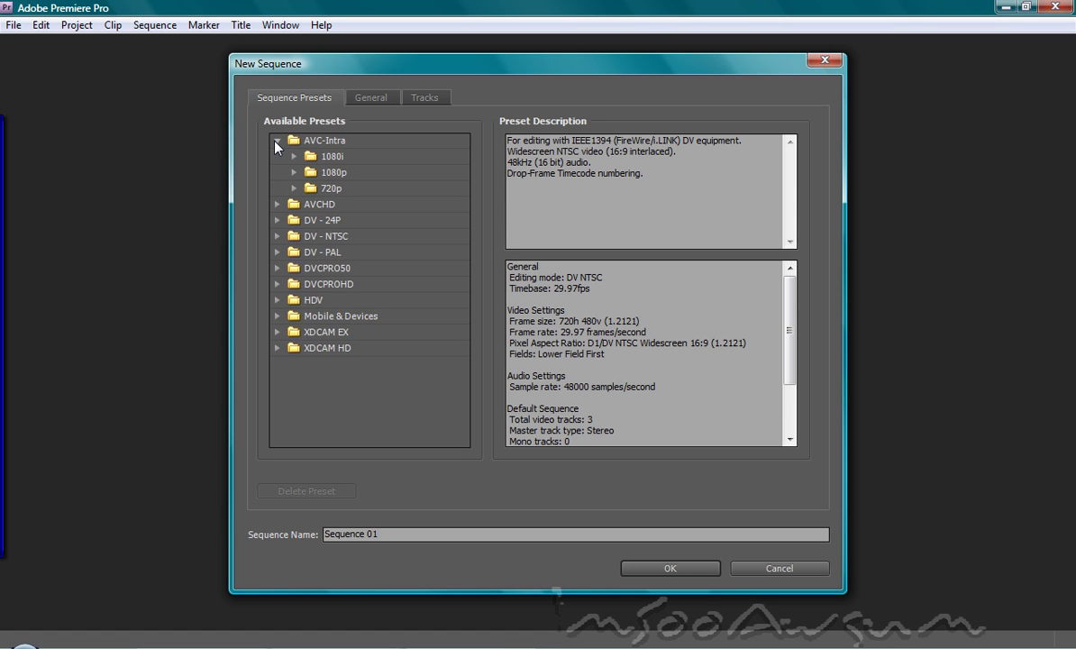
pyautogui.click(277, 142)
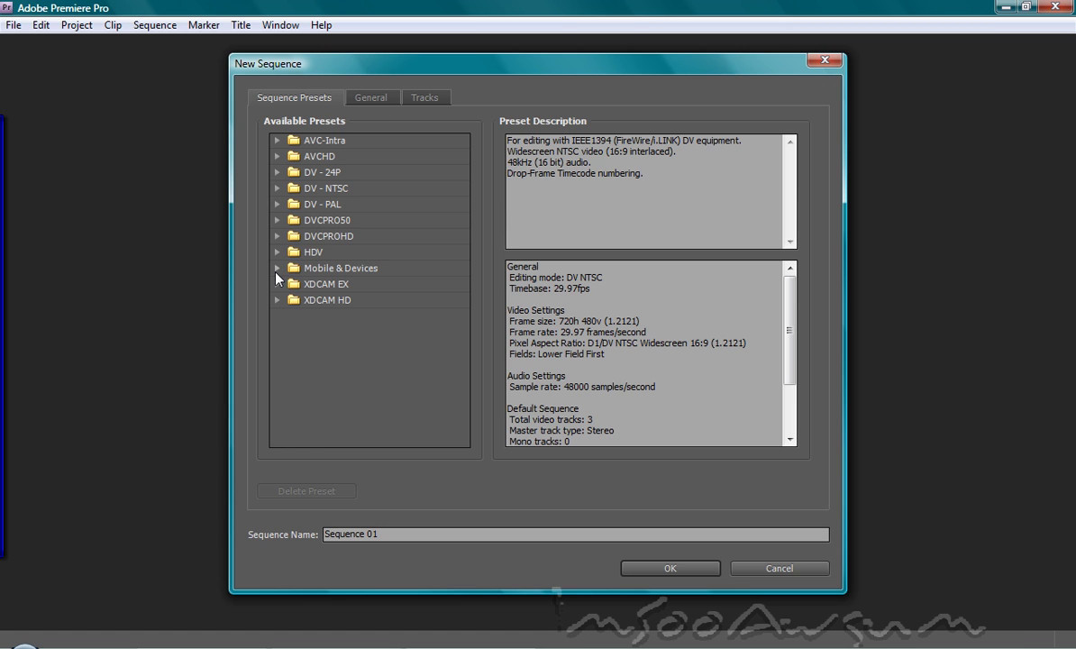
pyautogui.click(275, 301)
pyautogui.click(274, 301)
pyautogui.click(275, 301)
pyautogui.click(292, 332)
pyautogui.click(292, 331)
pyautogui.click(276, 301)
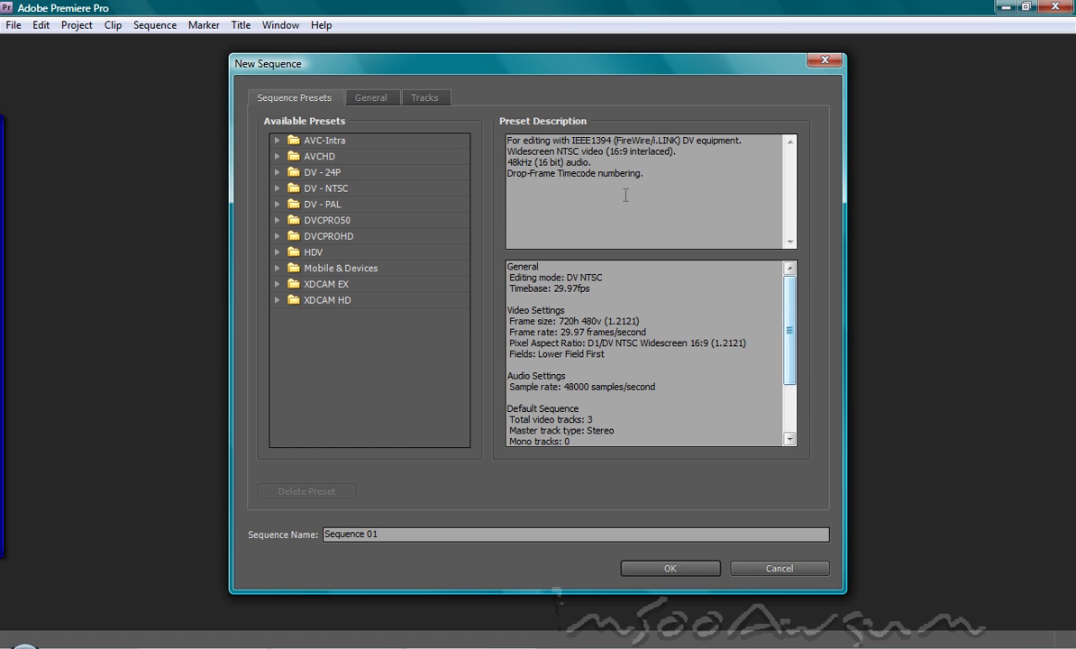
pyautogui.click(277, 188)
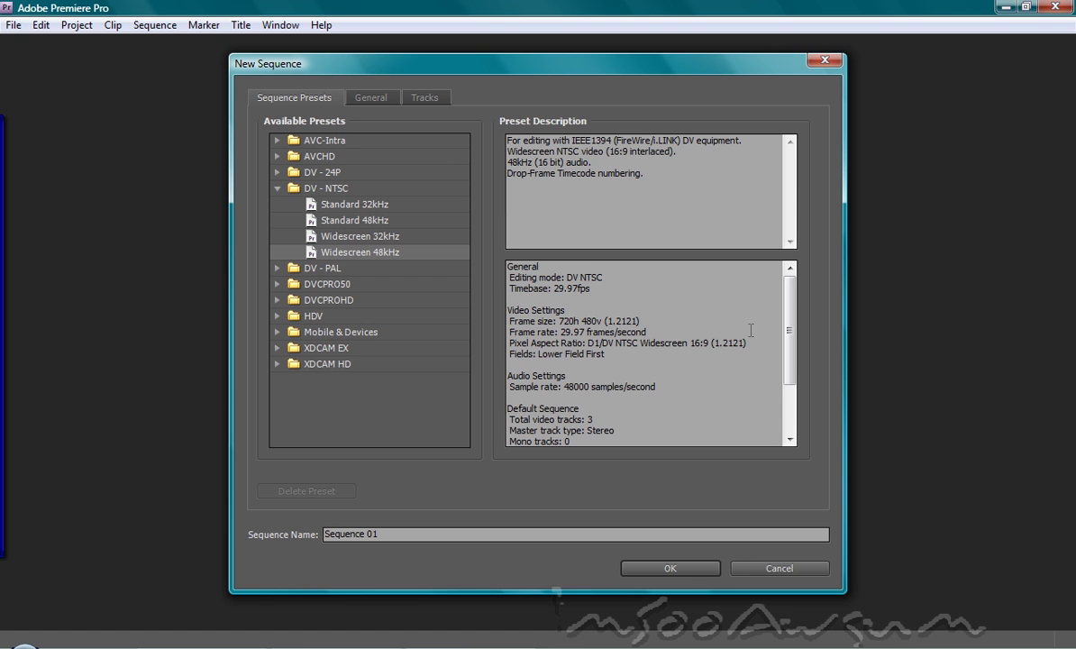
# - Compare the DV - NTSC Standard presets and settle on Widescreen 48kHz
pyautogui.moveTo(797, 328); pyautogui.dragTo(794, 290)
pyautogui.click(342, 220)
pyautogui.click(341, 205)
pyautogui.click(326, 252)
pyautogui.click(330, 269)
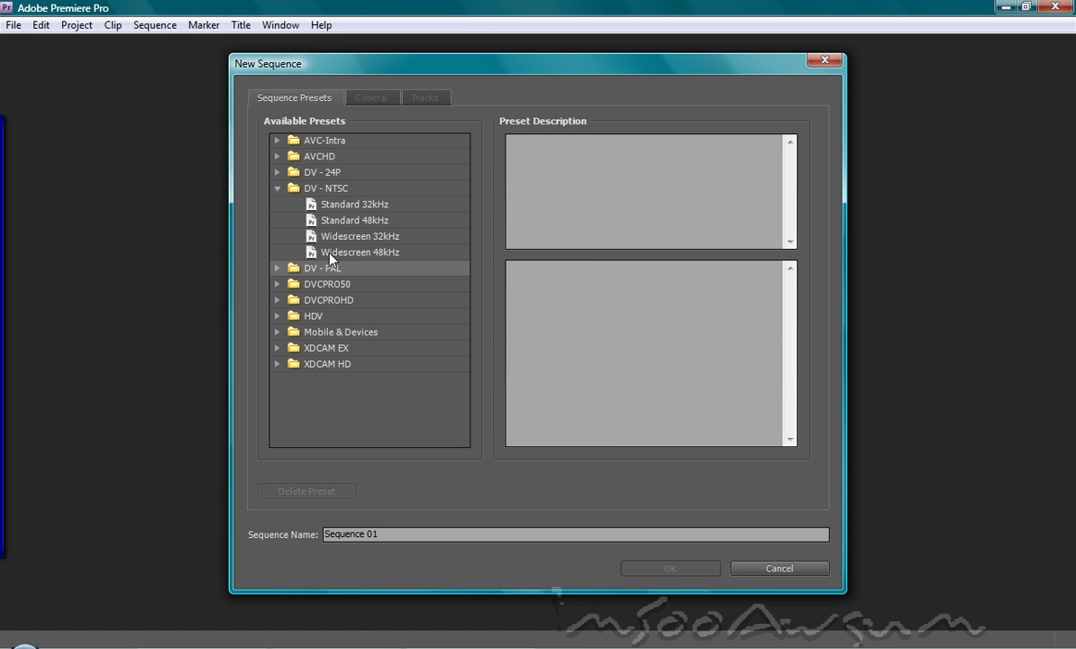
pyautogui.click(331, 253)
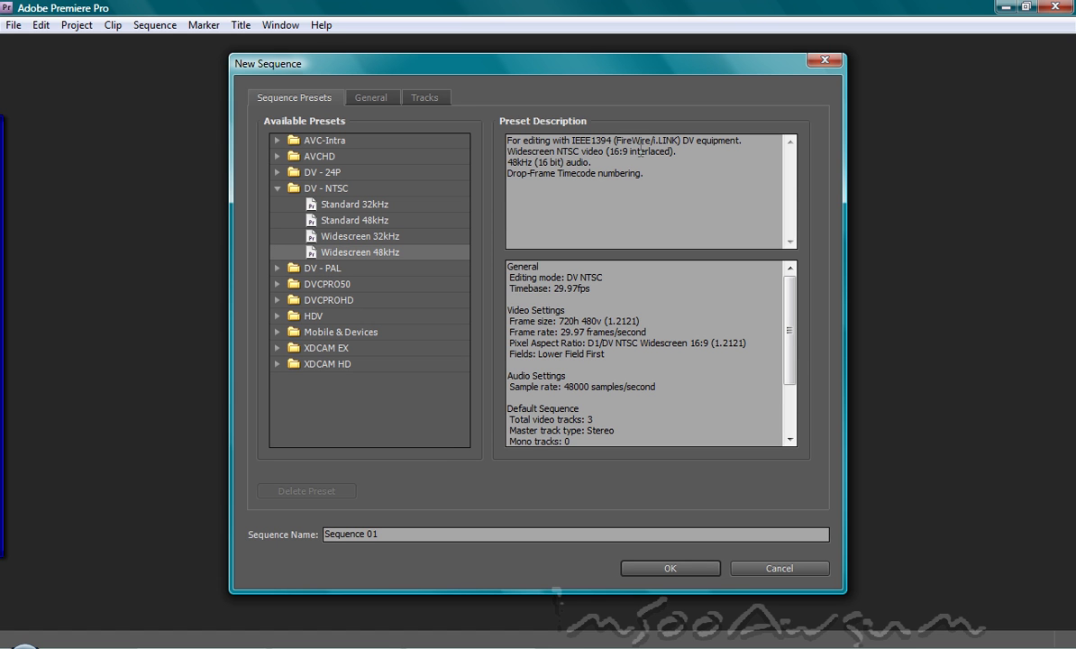
# - Confirm the 48000 Hz sample rate and Audio Samples display format, then view the Tracks settings
pyautogui.click(370, 99)
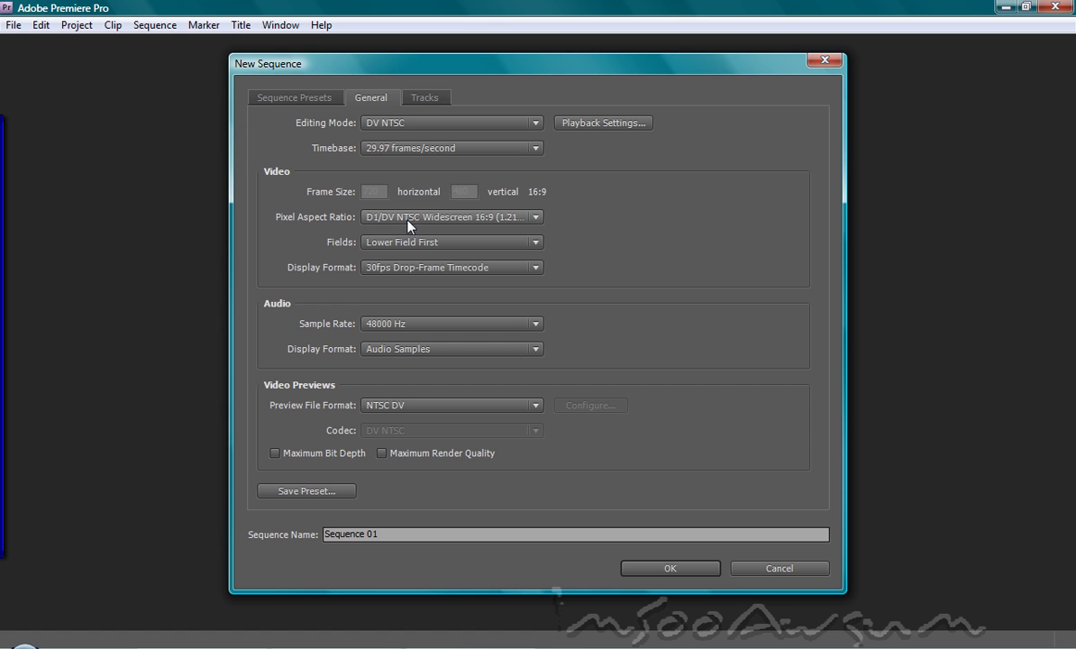
pyautogui.click(395, 323)
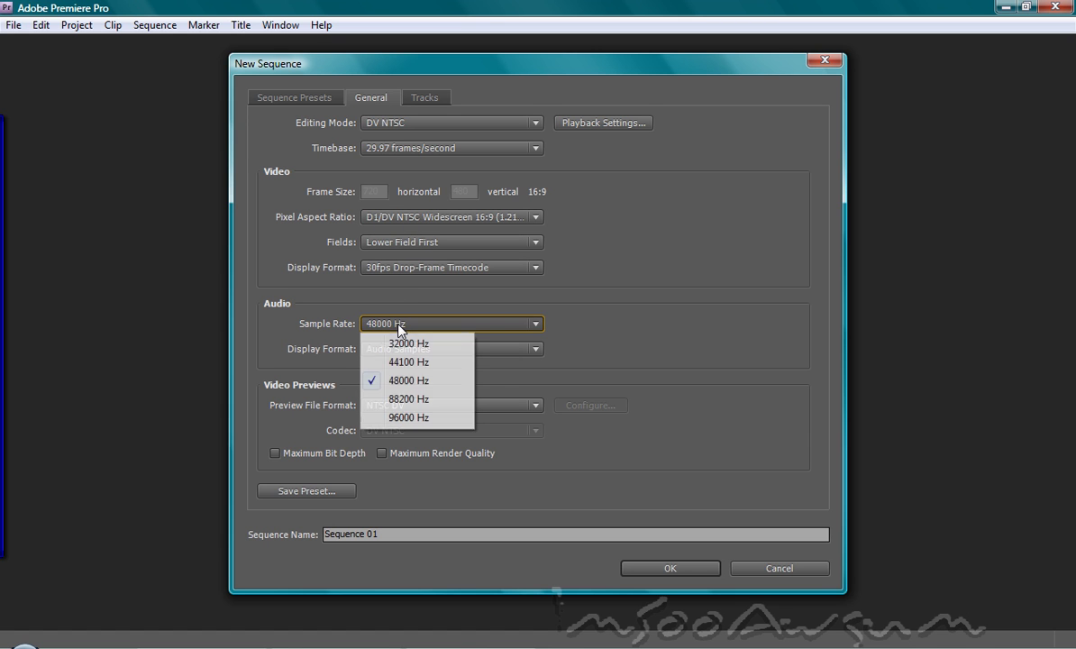
pyautogui.click(401, 325)
pyautogui.click(448, 352)
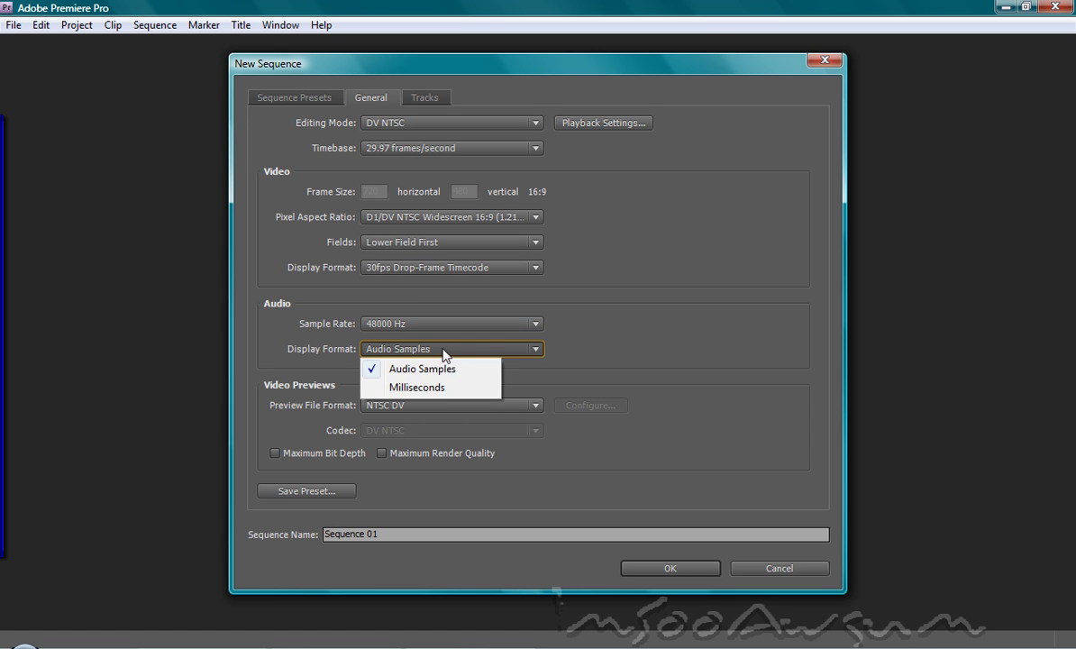
pyautogui.click(423, 351)
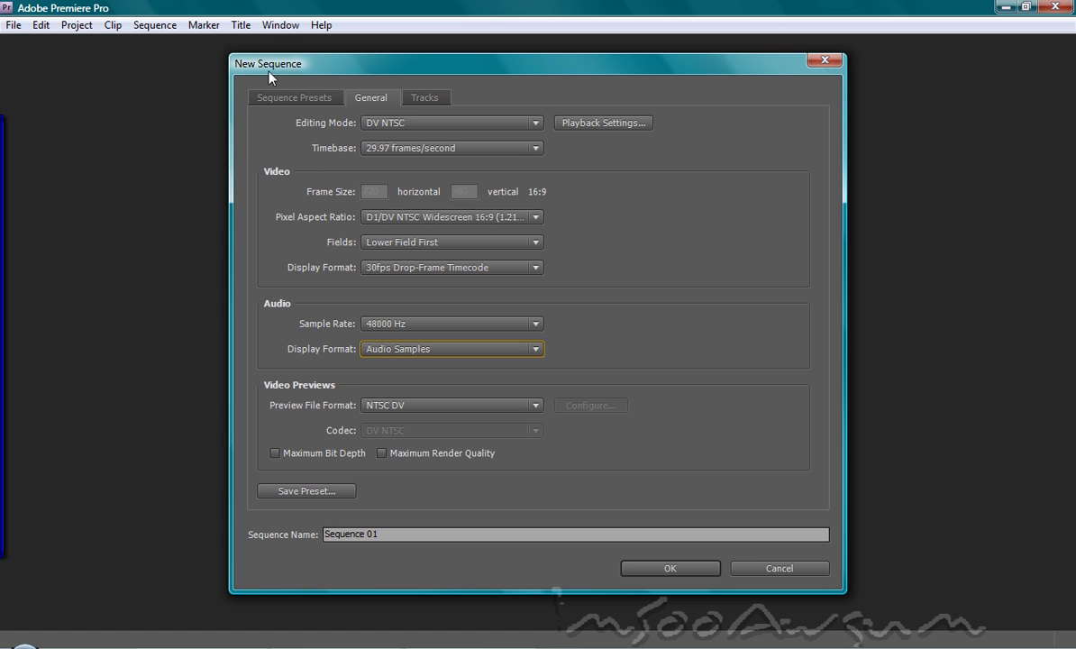
pyautogui.click(281, 94)
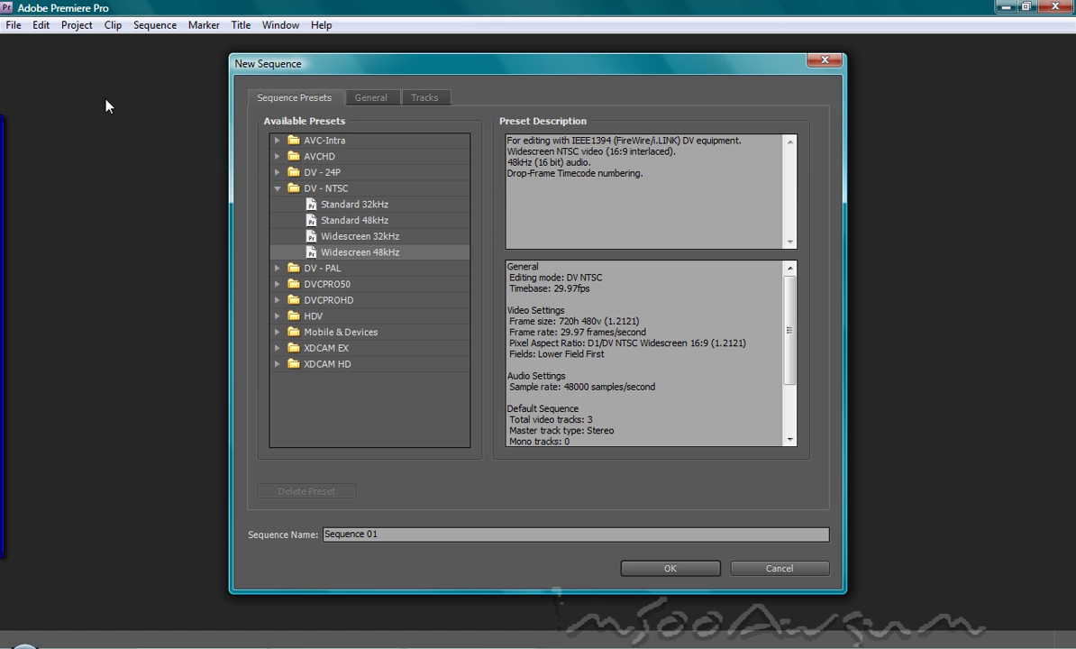
pyautogui.click(427, 99)
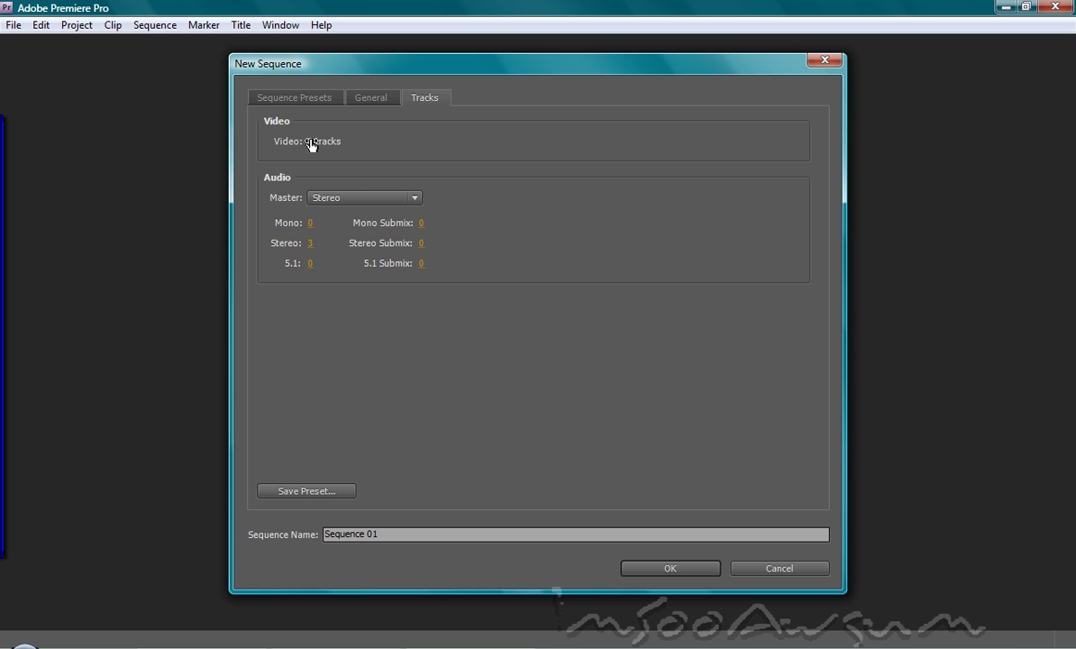
# - Return to Sequence Presets and inspect the preset's total video track count
pyautogui.click(292, 99)
pyautogui.scroll(-3, 725, 319)
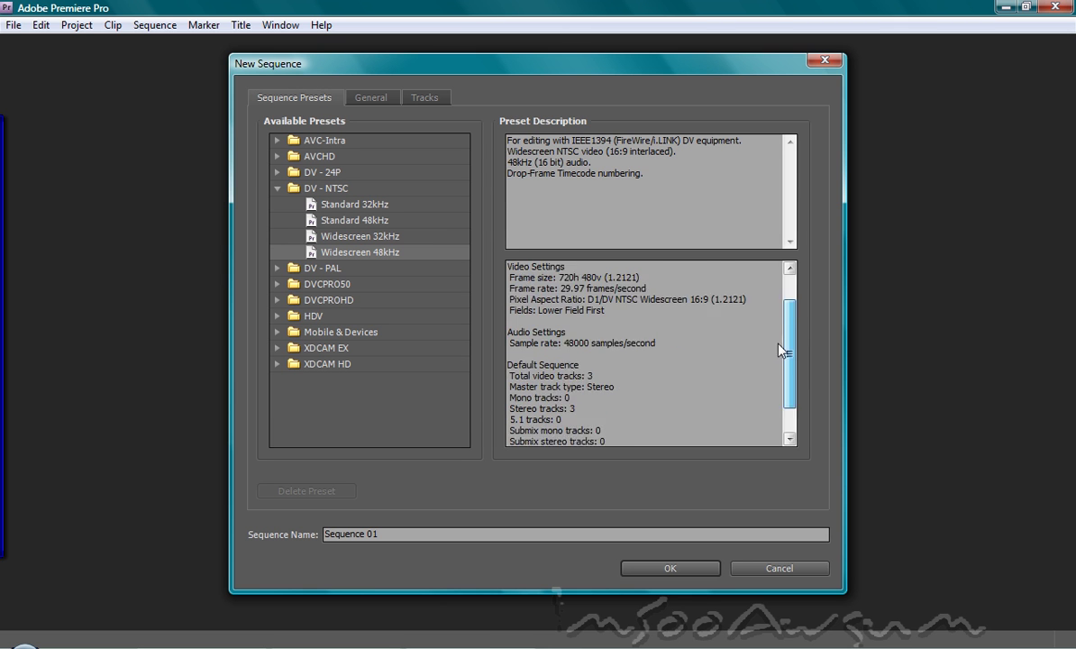
pyautogui.doubleClick(587, 342)
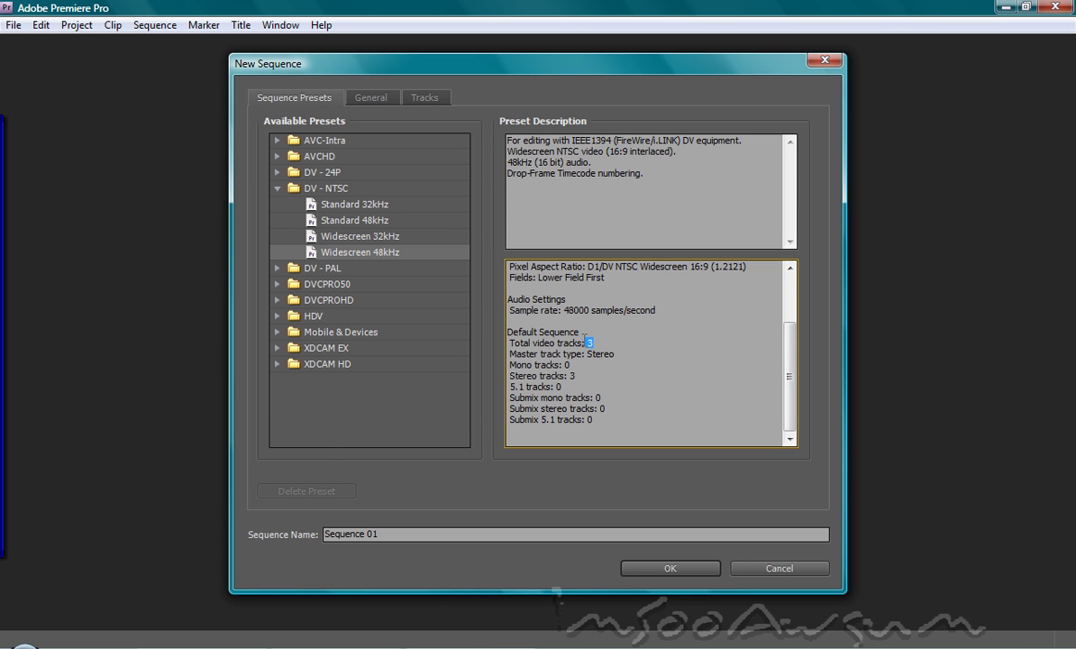
pyautogui.click(546, 342)
# - Compare the DVCPRO50 576i and DV - PAL presets, then reselect DV - NTSC Widescreen 48kHz
pyautogui.click(290, 283)
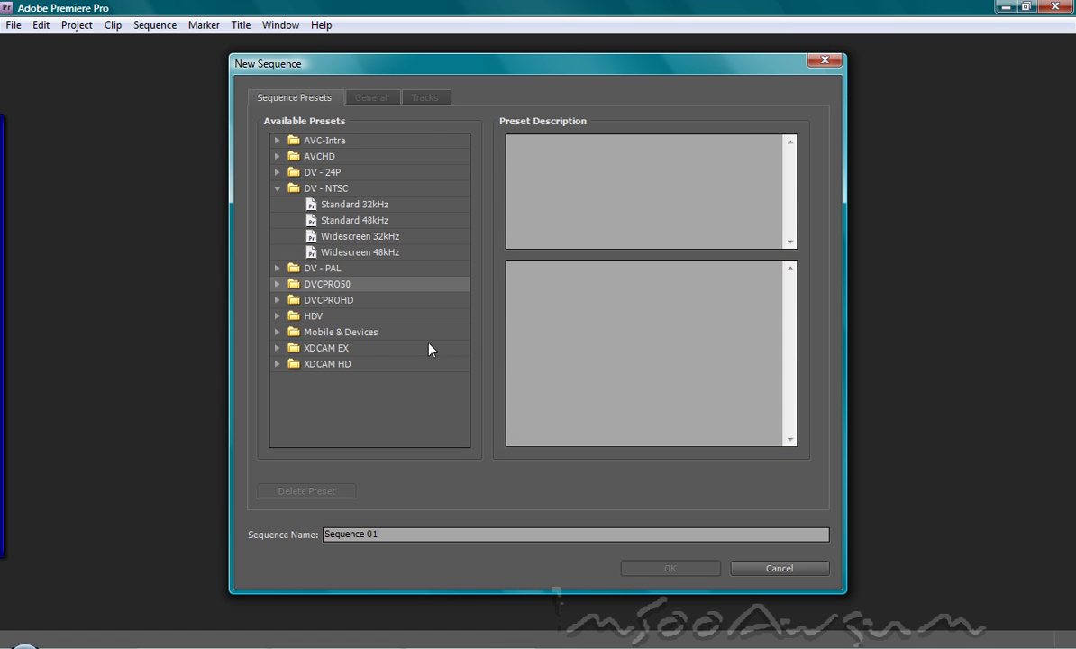
pyautogui.click(277, 284)
pyautogui.click(334, 315)
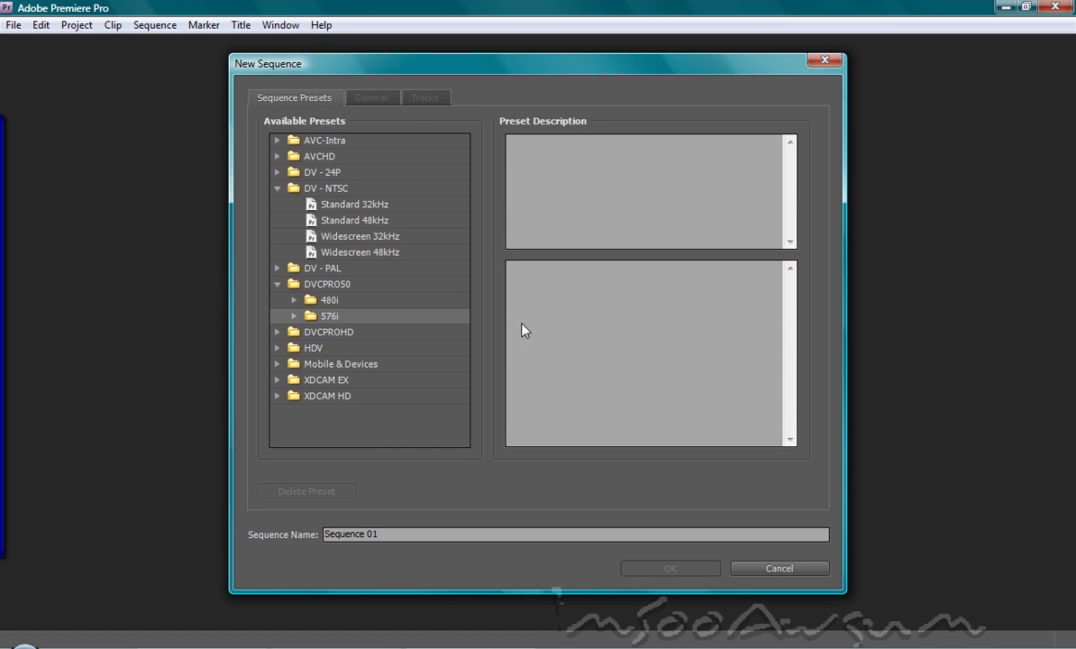
pyautogui.click(293, 315)
pyautogui.click(388, 348)
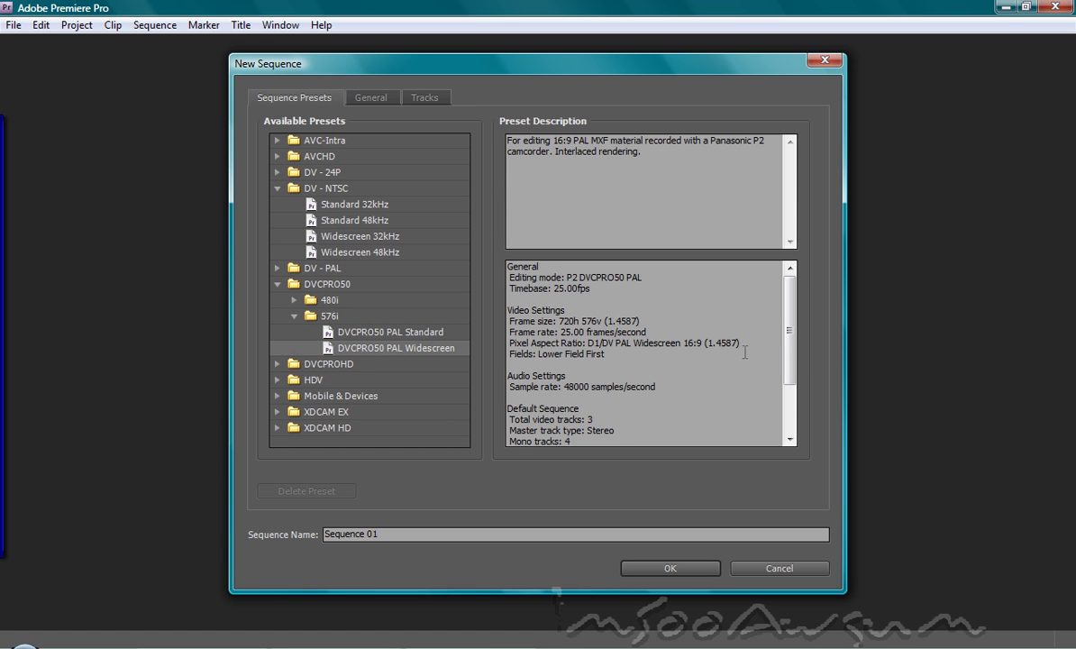
pyautogui.scroll(-2, 784, 339)
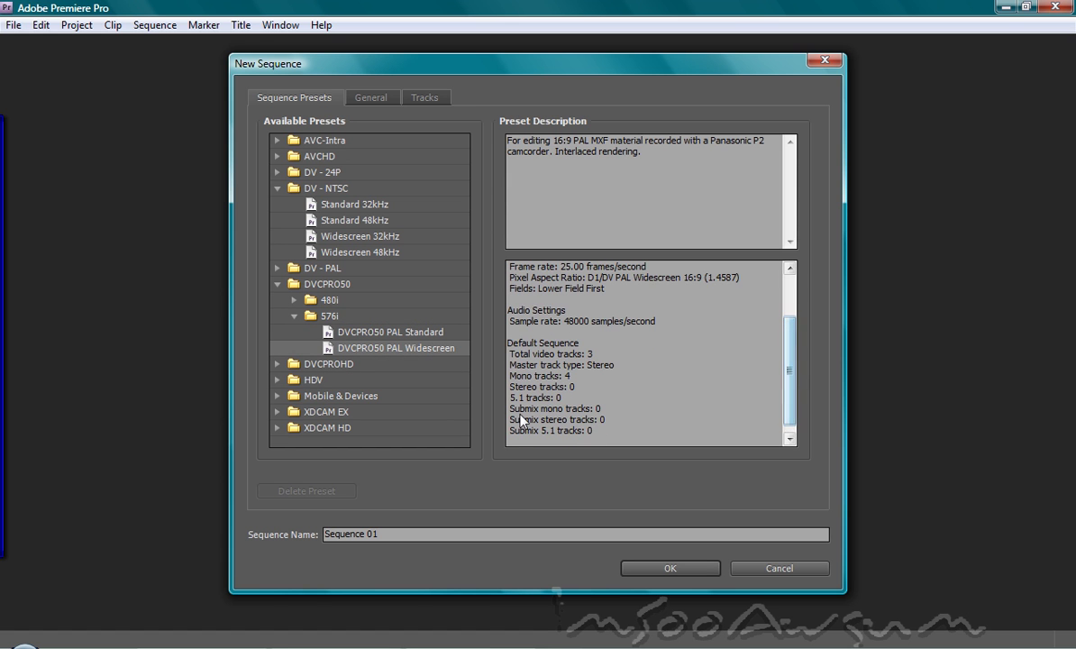
pyautogui.click(300, 320)
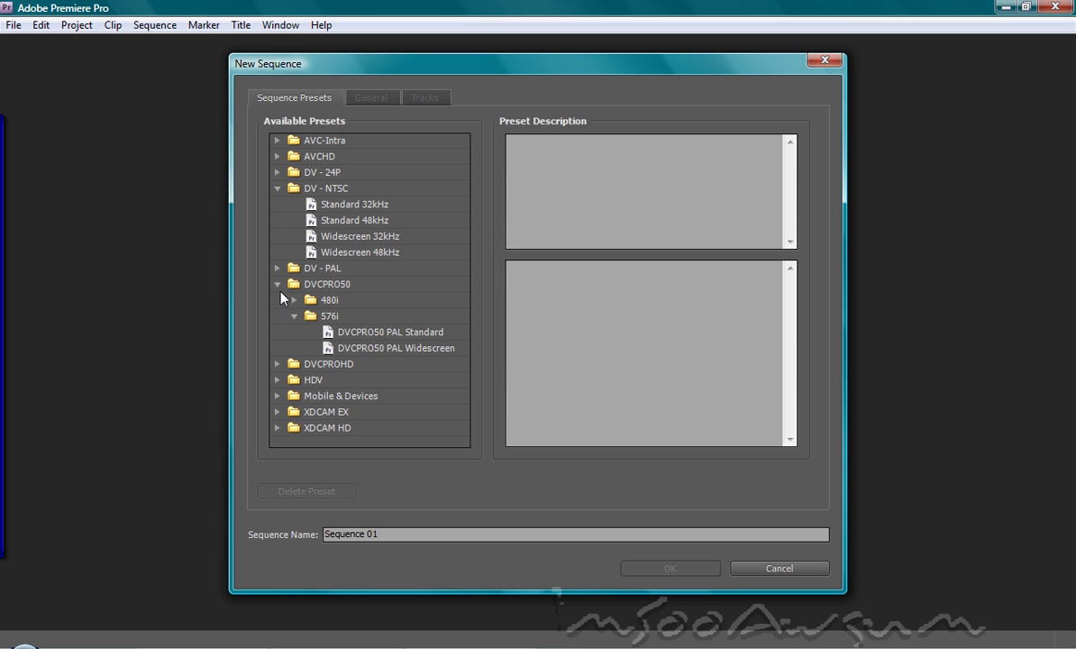
pyautogui.click(279, 285)
pyautogui.click(278, 269)
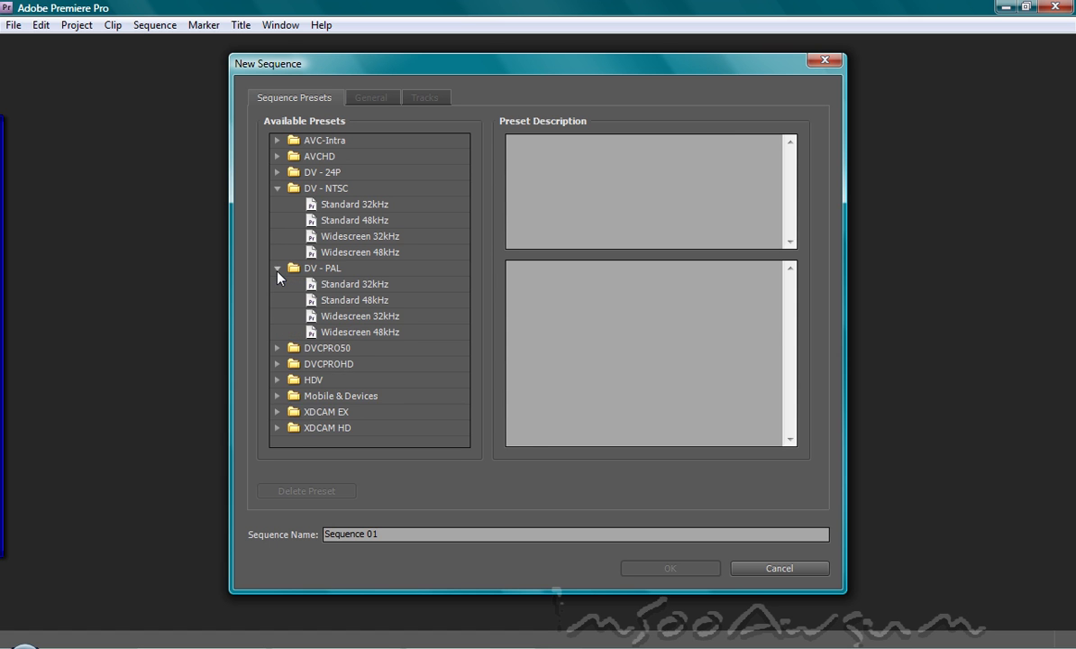
pyautogui.click(277, 272)
pyautogui.click(311, 251)
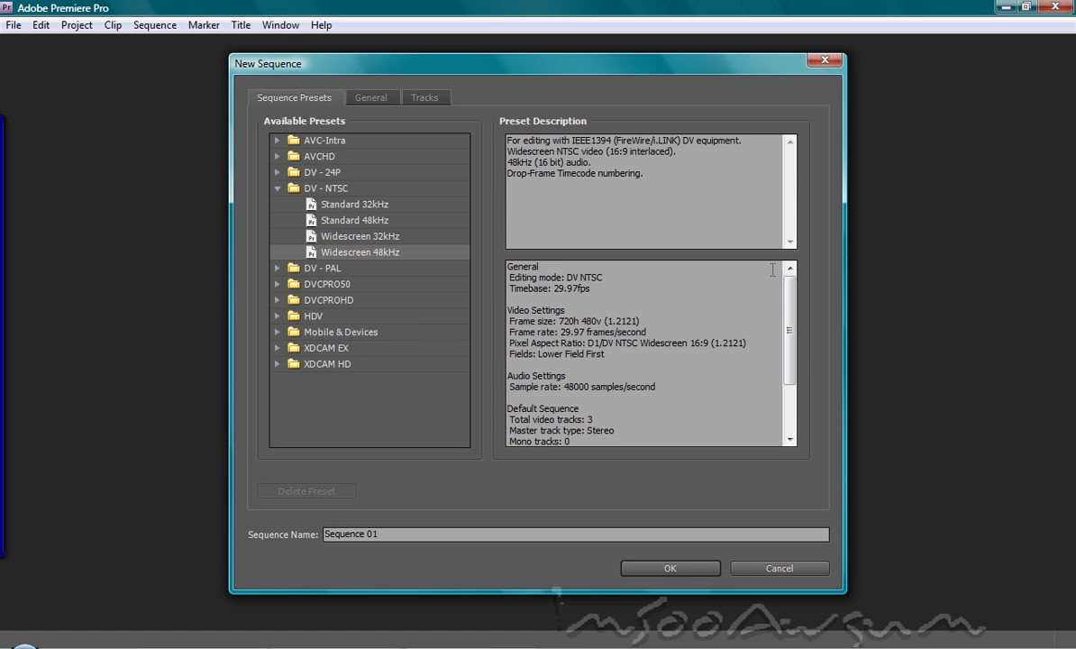
pyautogui.scroll(-3, 773, 270)
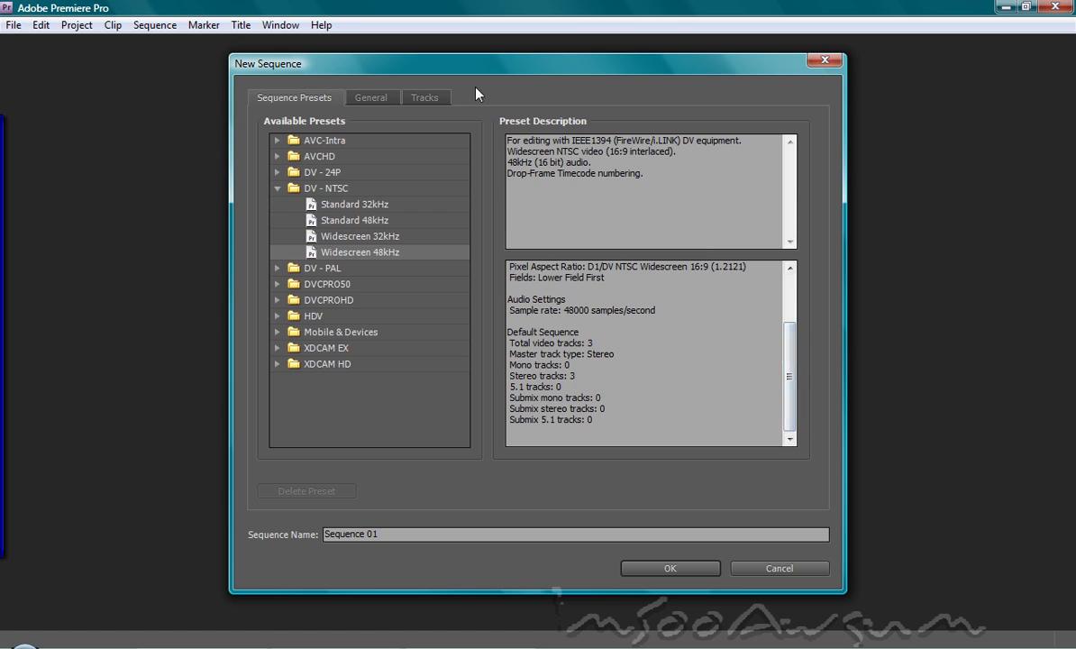
# - Keep the master track Stereo with 3 stereo audio tracks after trying Mono, then select the sequence name
pyautogui.click(425, 97)
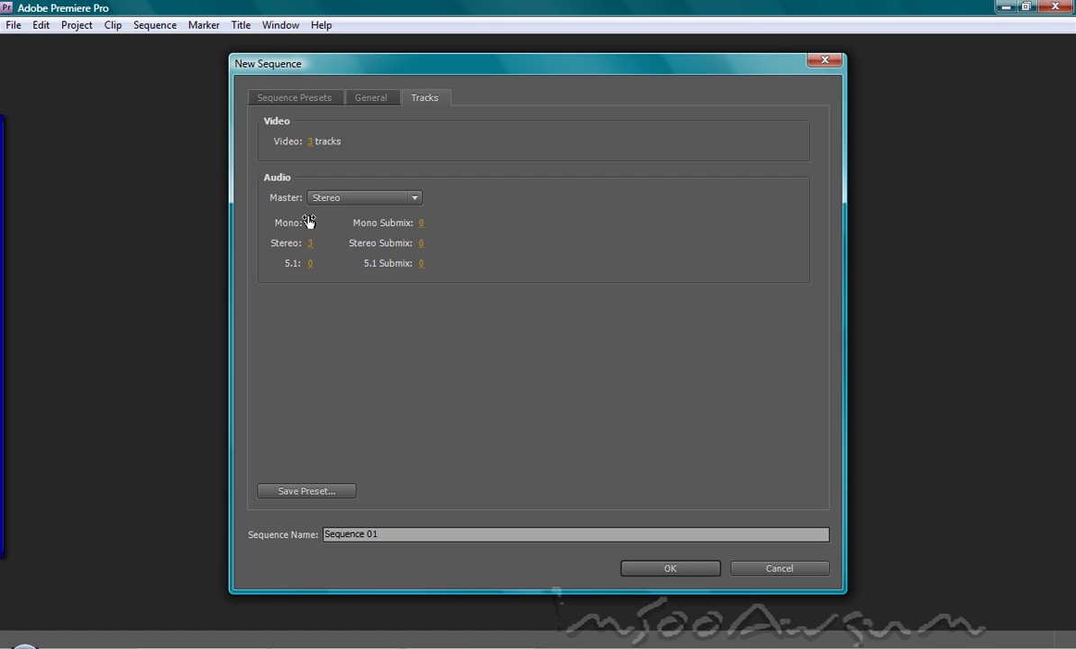
pyautogui.click(362, 198)
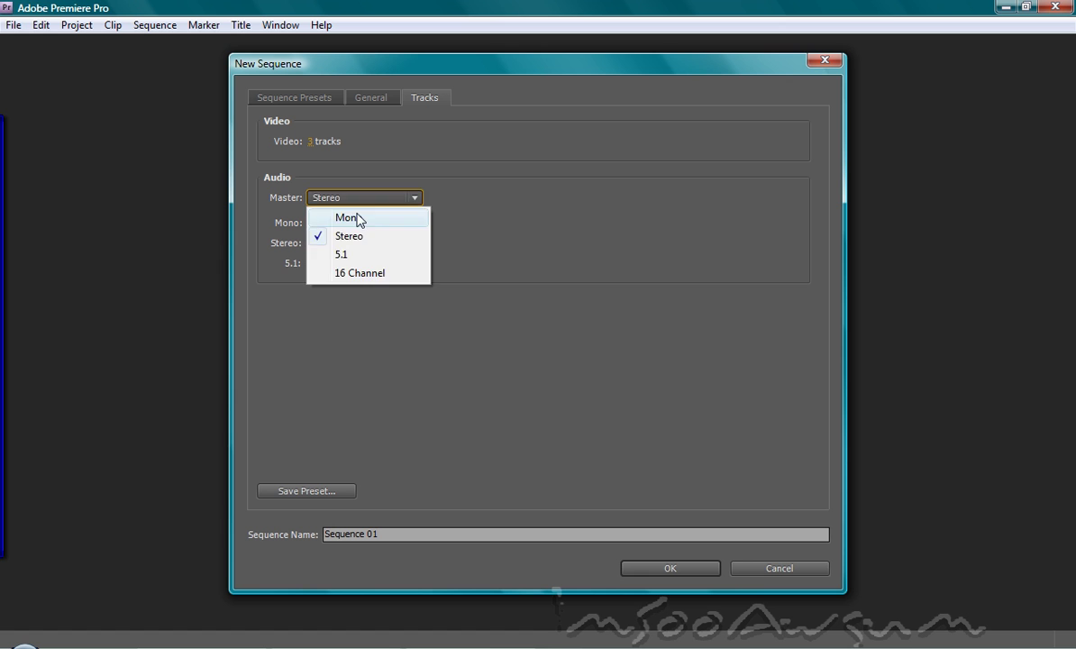
pyautogui.click(358, 219)
pyautogui.click(360, 198)
pyautogui.click(350, 236)
pyautogui.click(353, 198)
pyautogui.click(349, 236)
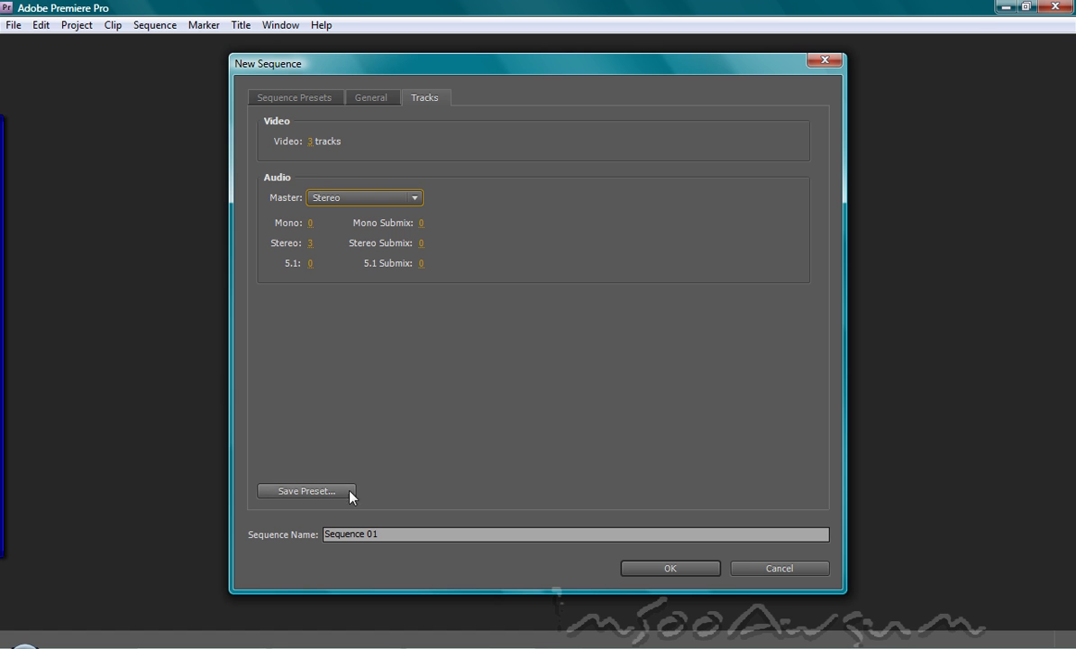
pyautogui.click(367, 97)
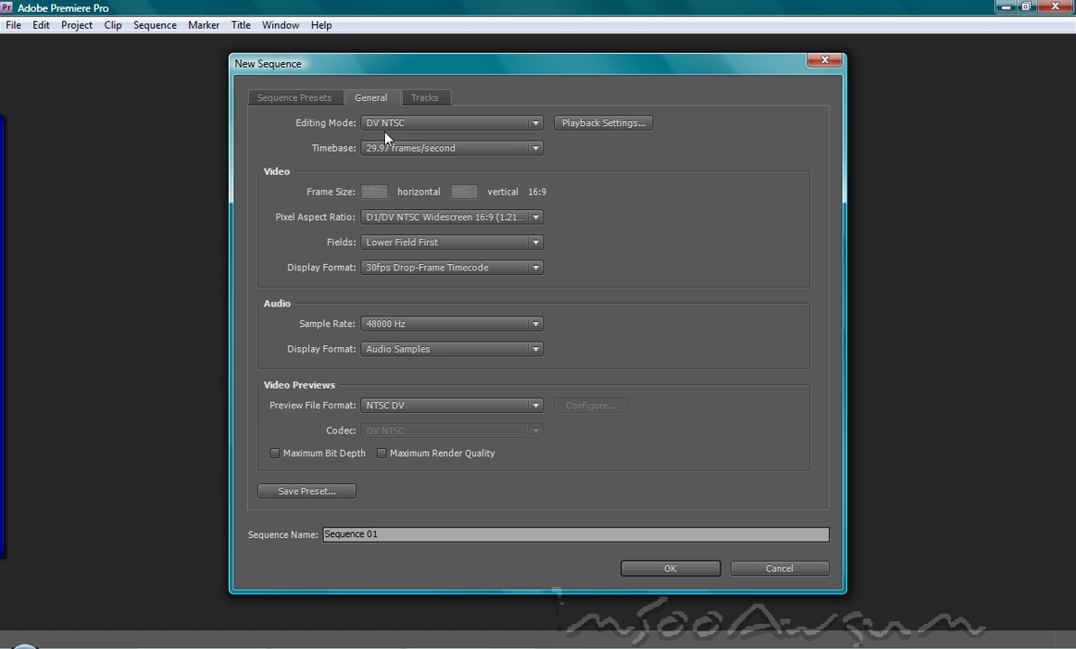
pyautogui.click(417, 98)
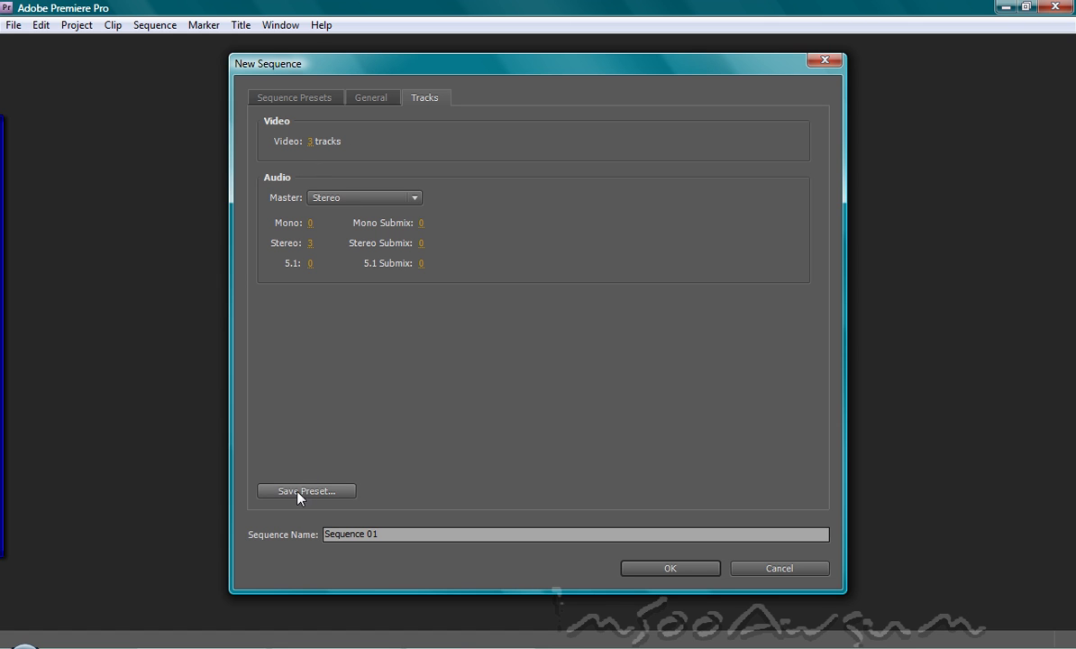
pyautogui.click(432, 535)
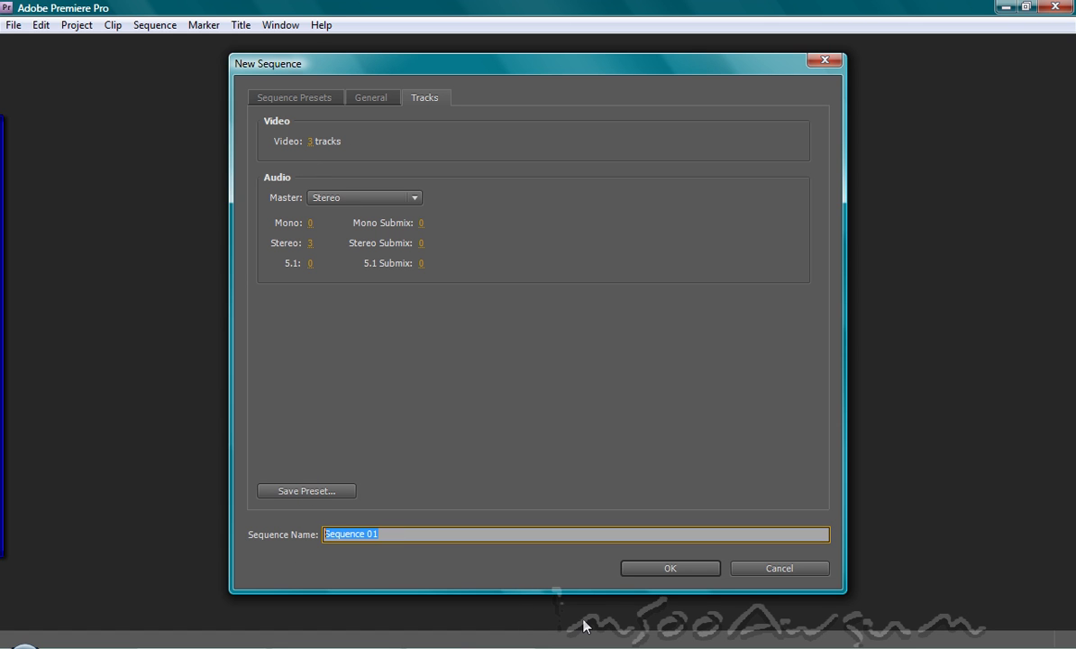
# - Replace 'Sequence 01' with 'Tutorial Project Sequence 1' as the sequence name
pyautogui.press('BackSpace')
pyautogui.write('Tutorial Project Seq')
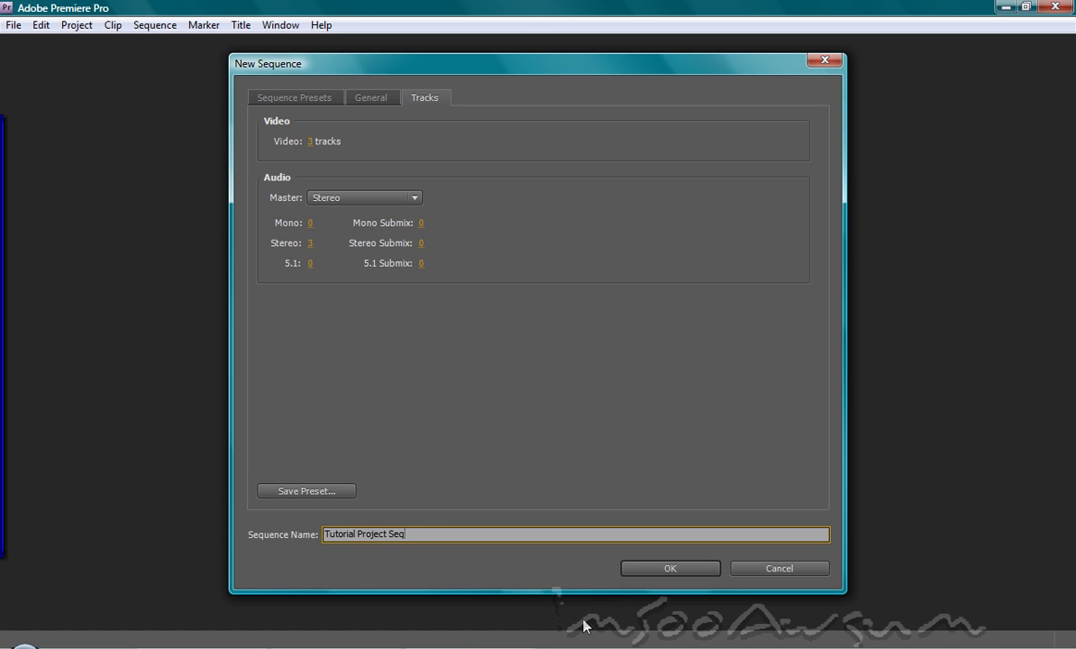
pyautogui.write('uence 1')
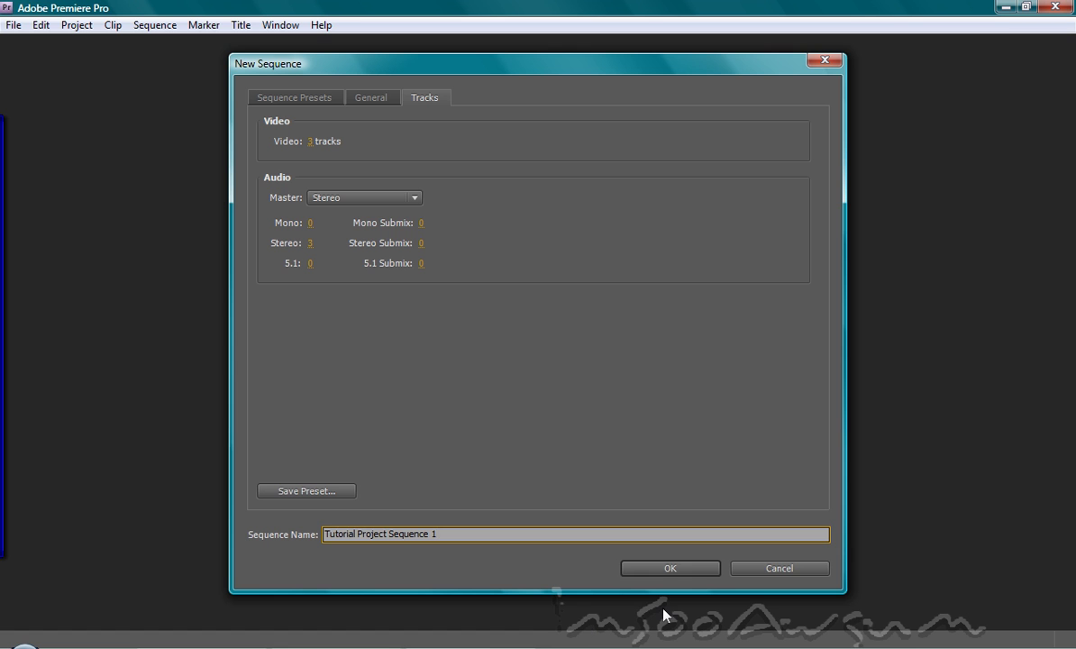